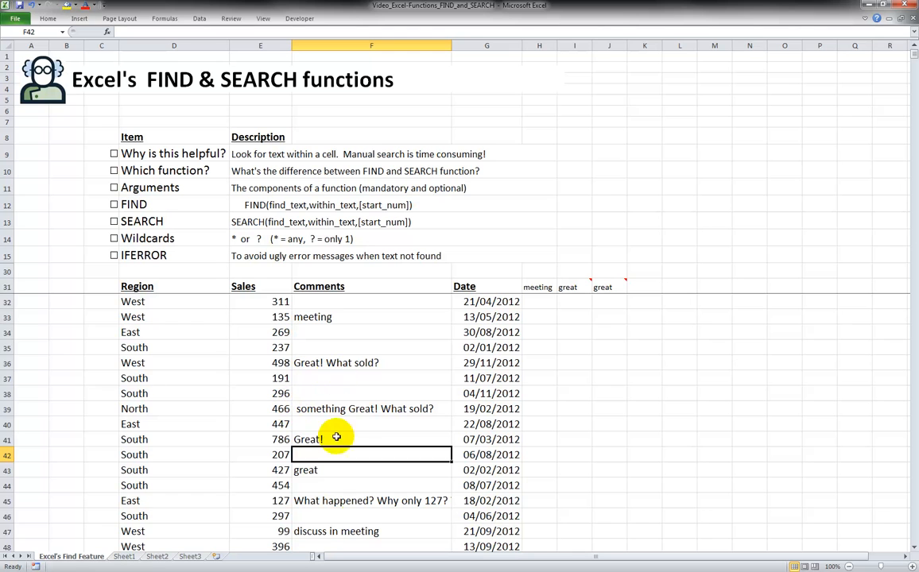
Browse the Comments column of the sales data, scrolling down the list and back to the top
left_click_drag(365, 320, 361, 533)
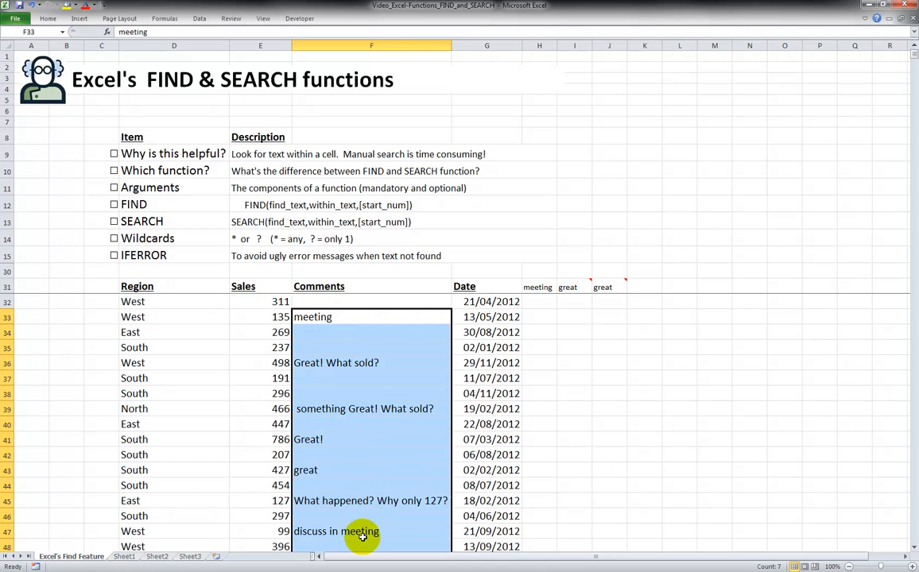
left_click(359, 332)
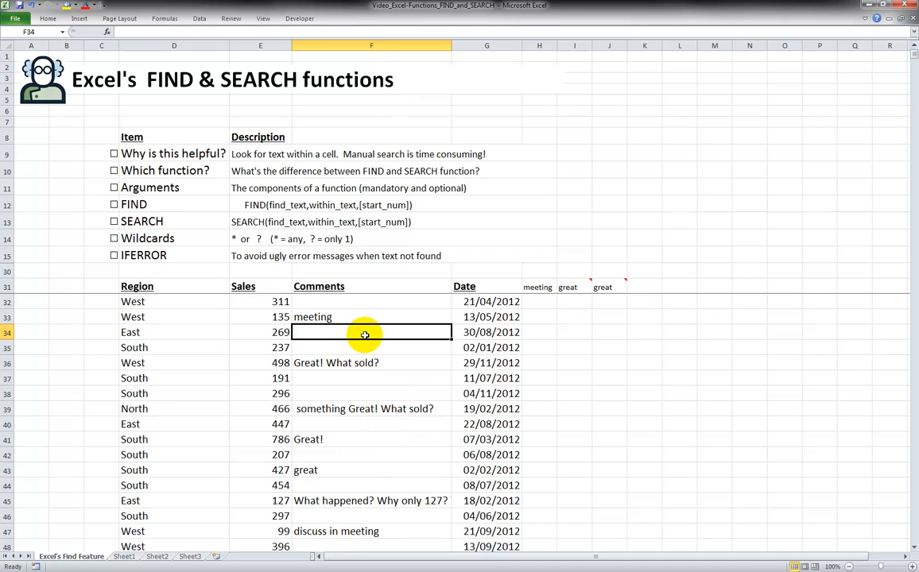
scroll(365, 335, "down", 20)
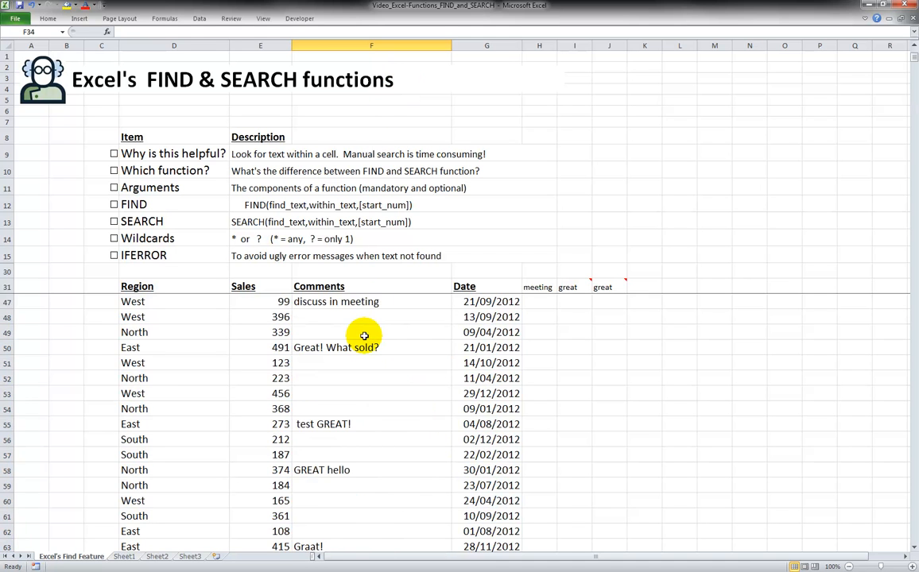
scroll(365, 342, "down", 19)
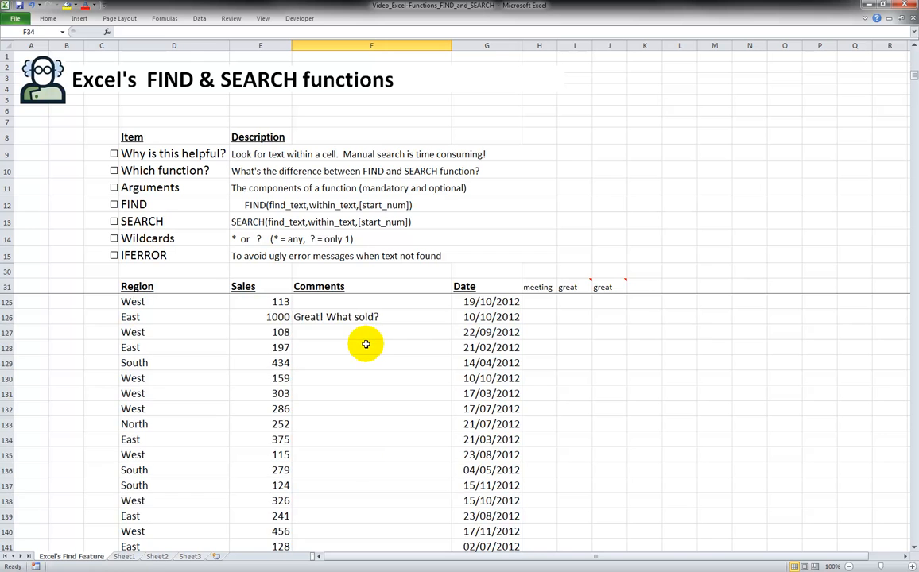
scroll(365, 347, "up", 12)
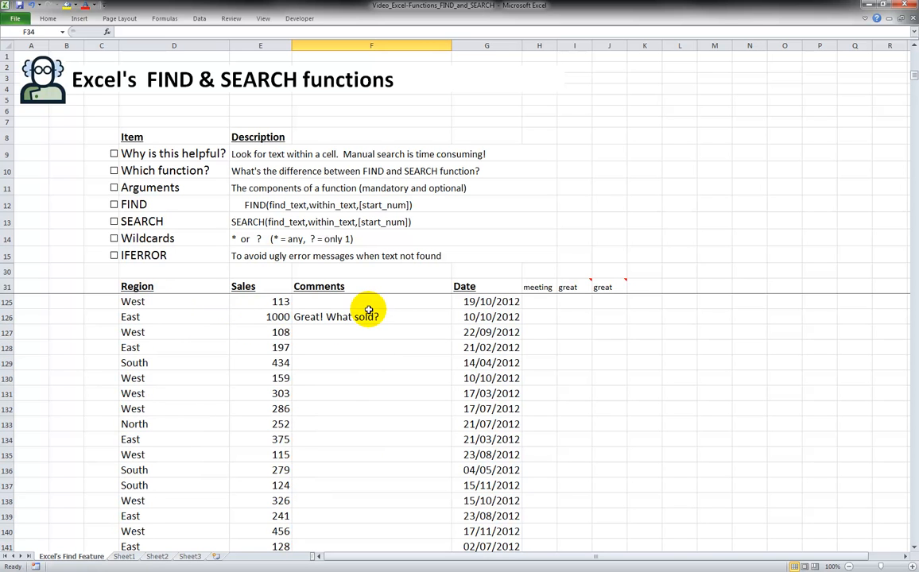
left_click(102, 318)
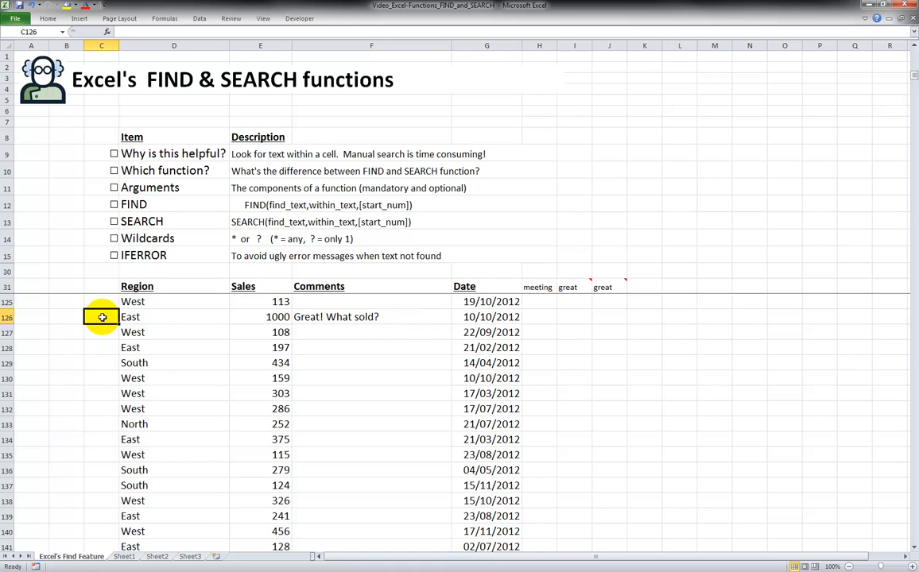
key("Return")
left_click(102, 317)
left_click(215, 287)
key("Down")
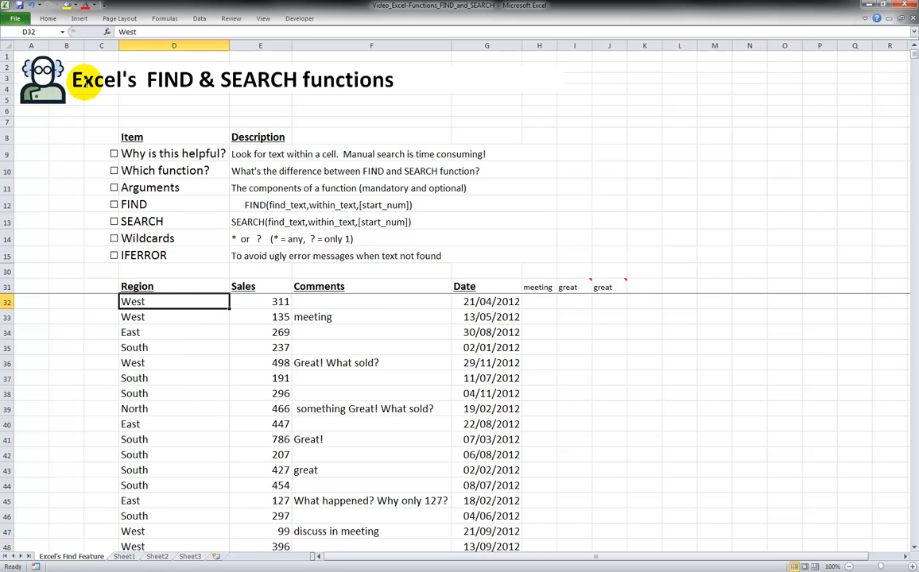
Search the sheet for "meeting" with Find Next and Find All, stepping through each found cell, then close the dialog
left_click(48, 18)
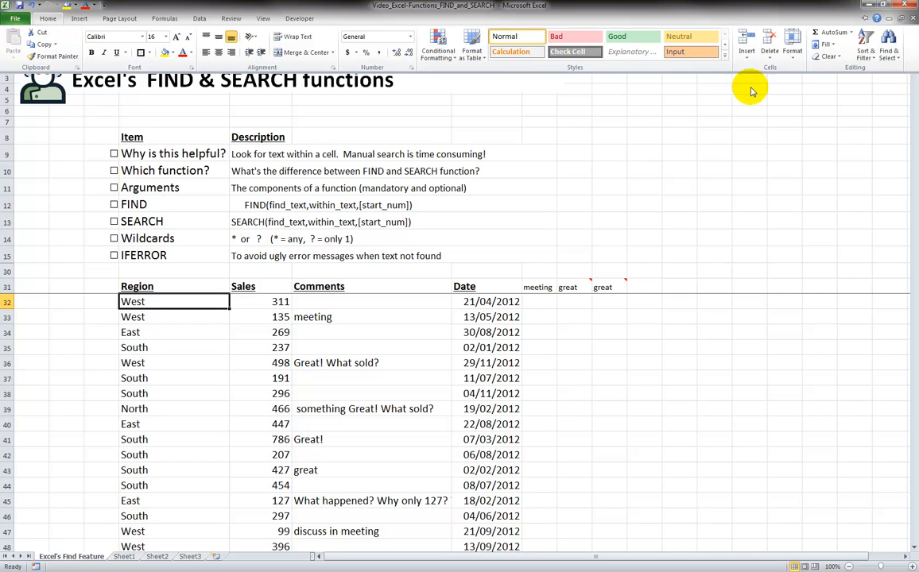
left_click(889, 53)
left_click(863, 72)
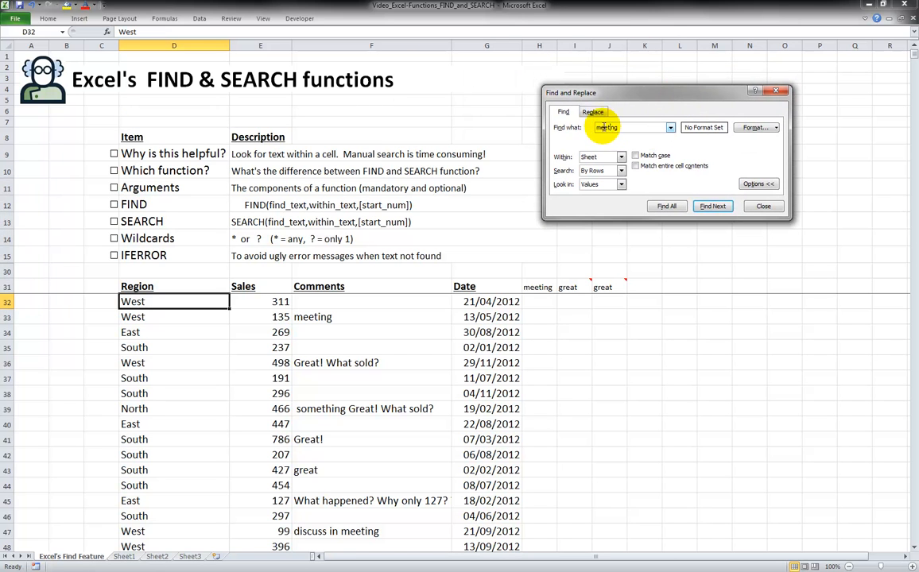
left_click(716, 207)
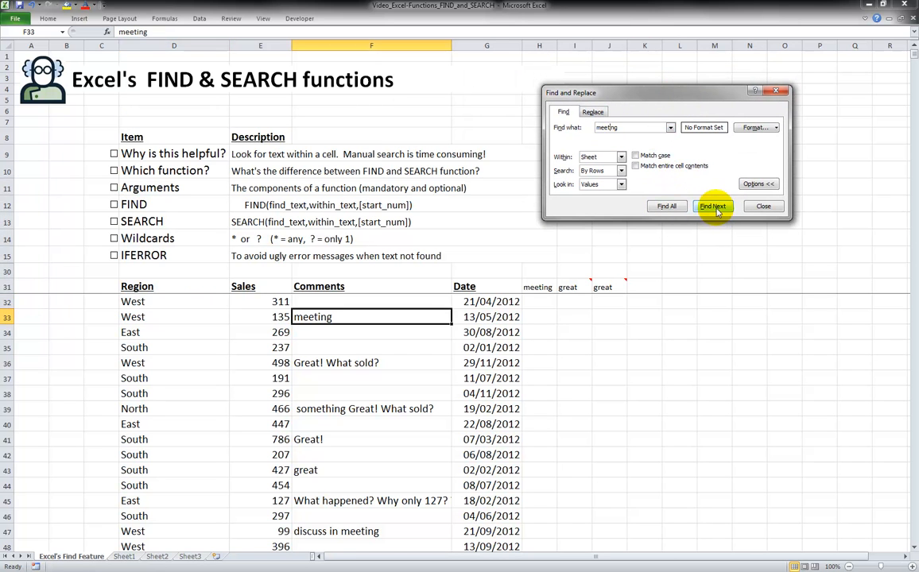
left_click(667, 206)
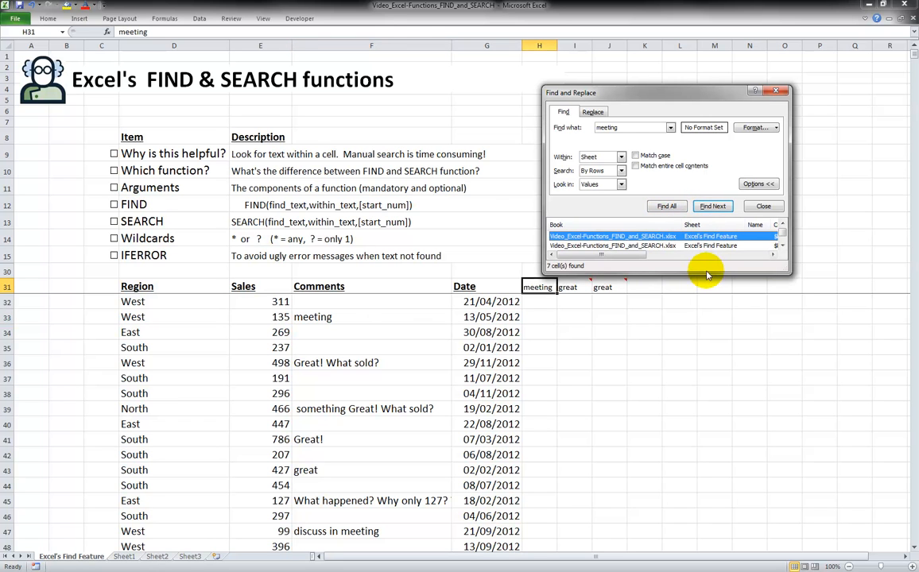
left_click_drag(706, 274, 782, 365)
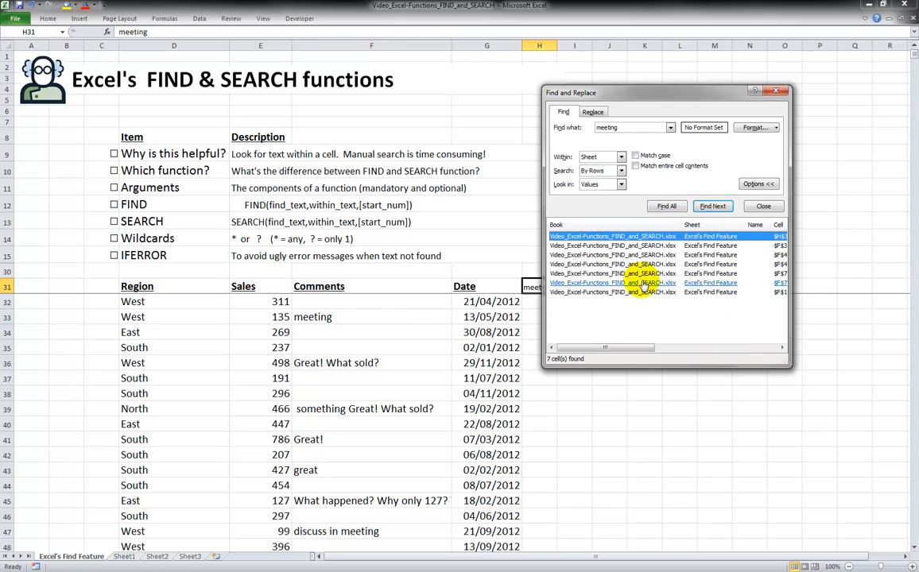
left_click(626, 264)
left_click(626, 273)
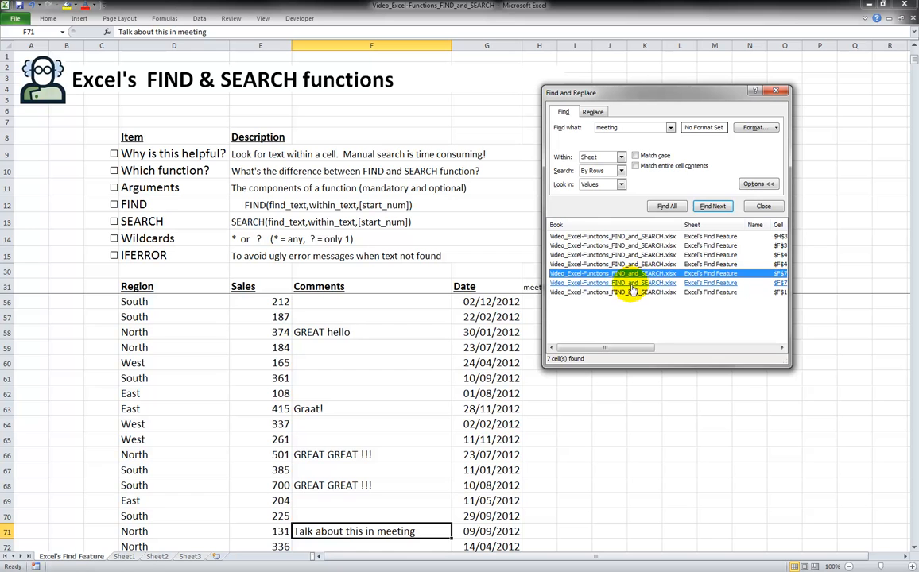
left_click(631, 283)
left_click(618, 264)
left_click(625, 255)
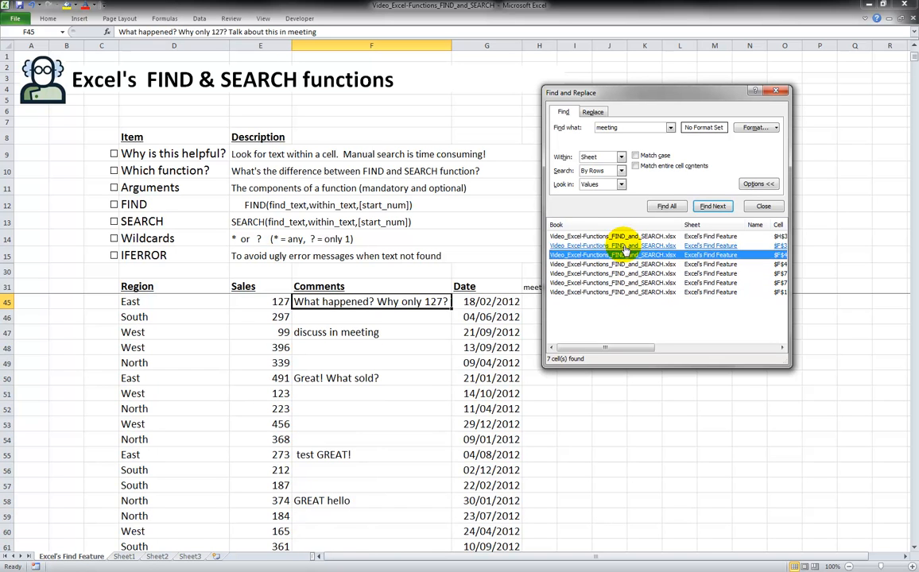
left_click(626, 246)
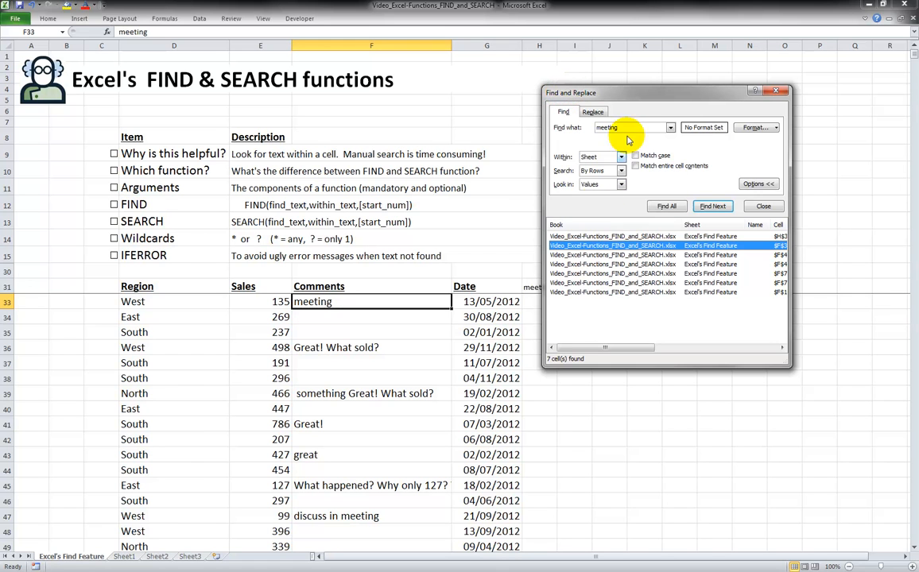
left_click(774, 91)
Tick the checklist boxes for Why is this helpful?, Which function?, Arguments, FIND and SEARCH
left_click(428, 284)
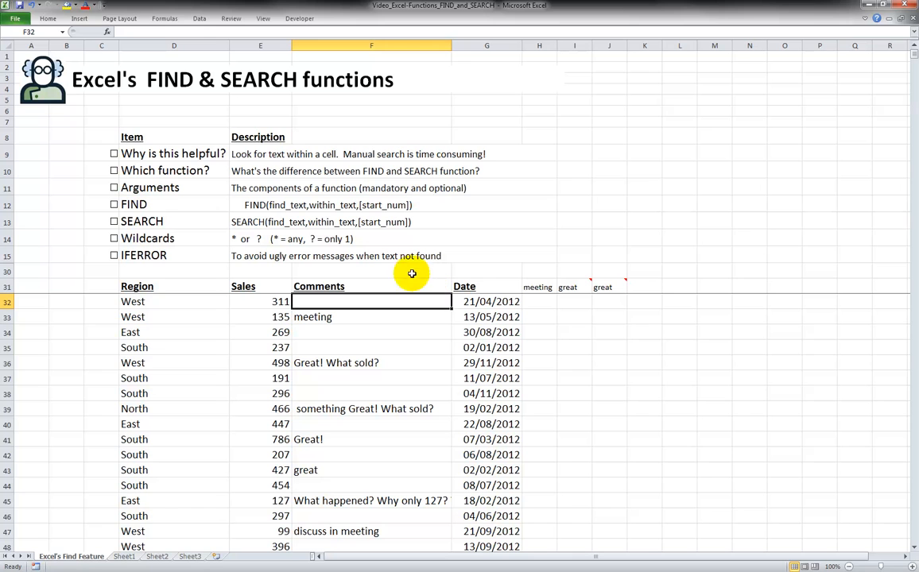
left_click(113, 154)
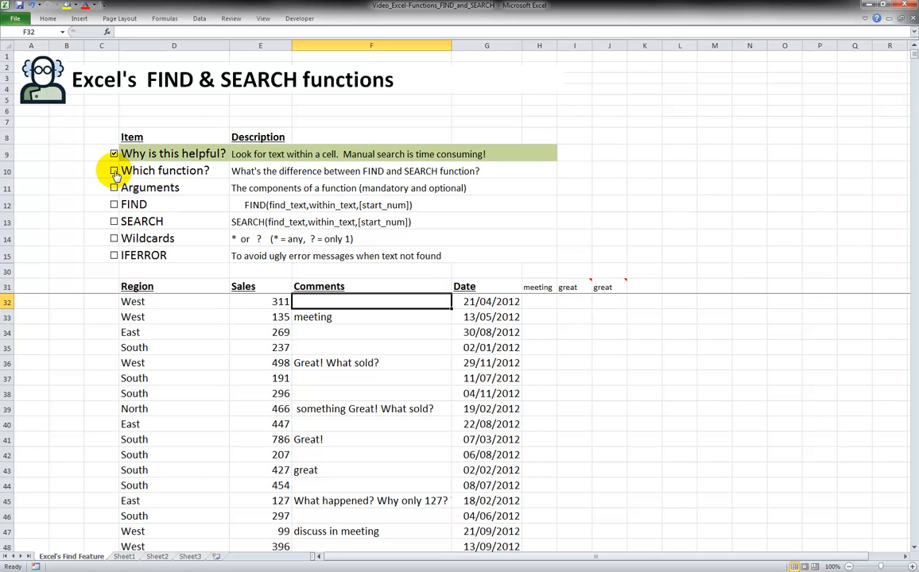
left_click(115, 171)
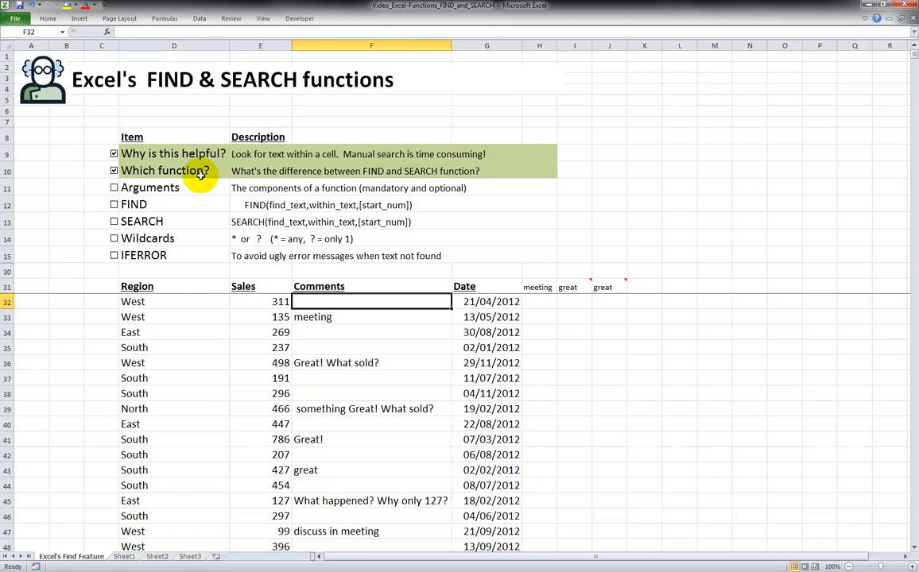
left_click(347, 171)
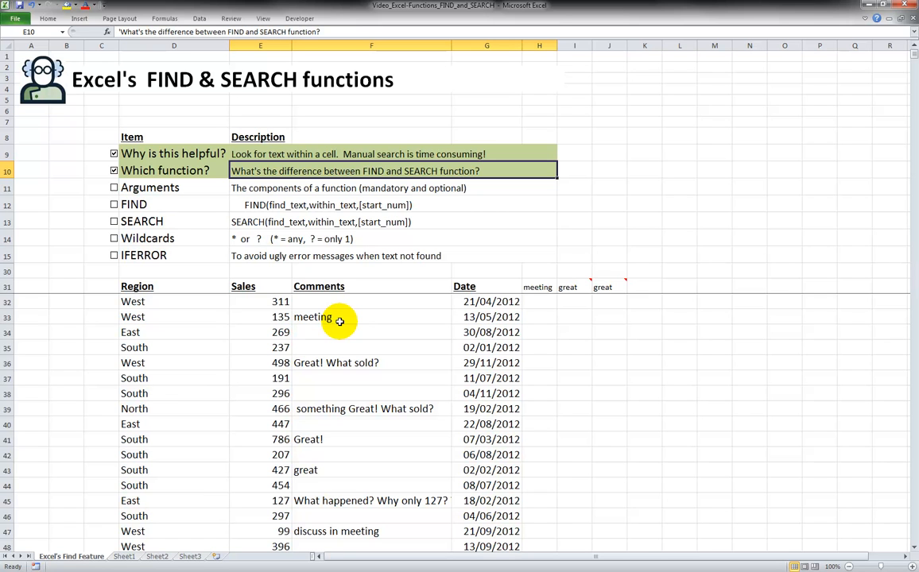
left_click(114, 187)
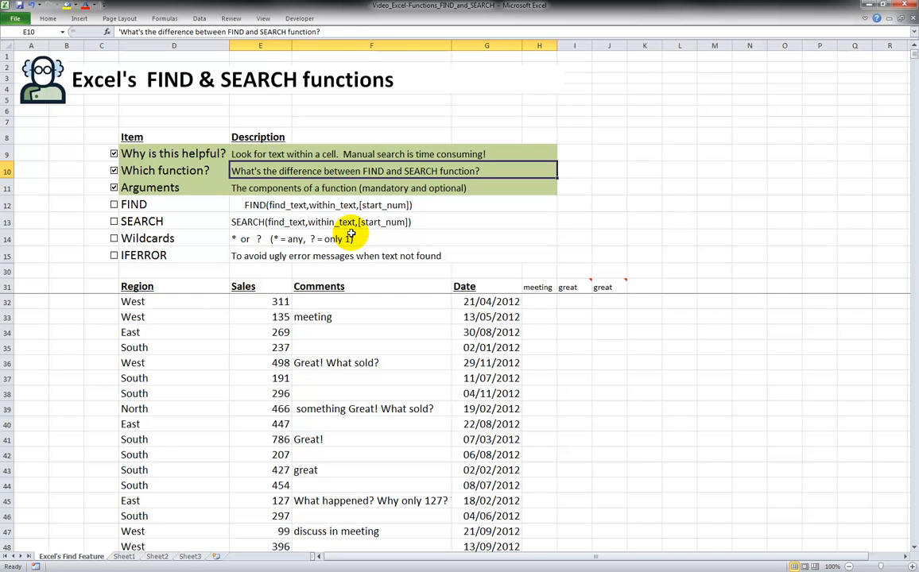
left_click(113, 206)
left_click(114, 222)
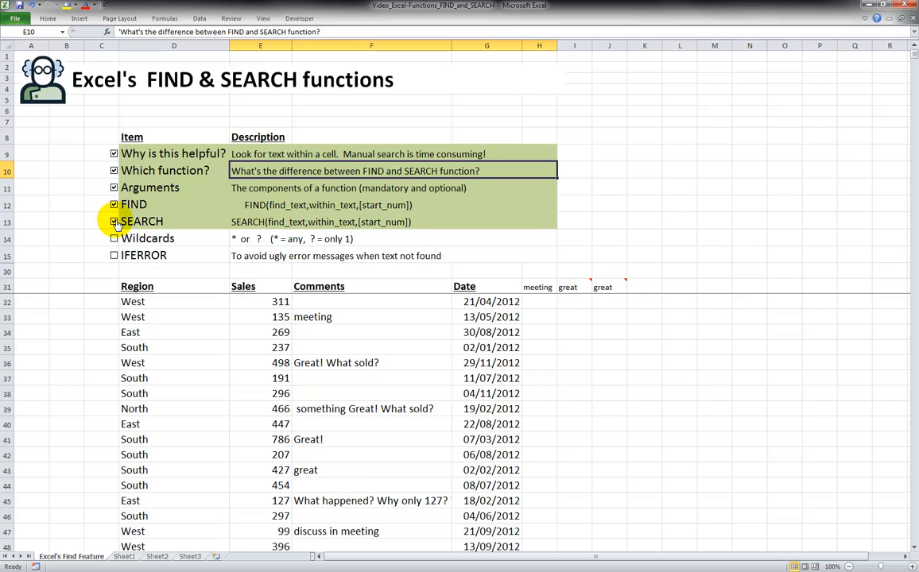
Examine the FIND and SEARCH syntax descriptions and their arguments
left_click(266, 205)
left_click(264, 224)
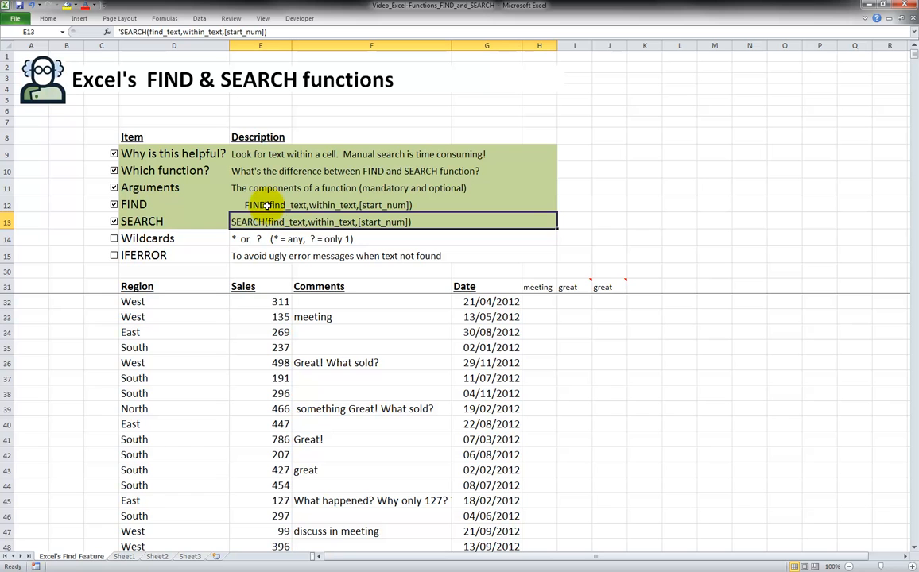
left_click(269, 205)
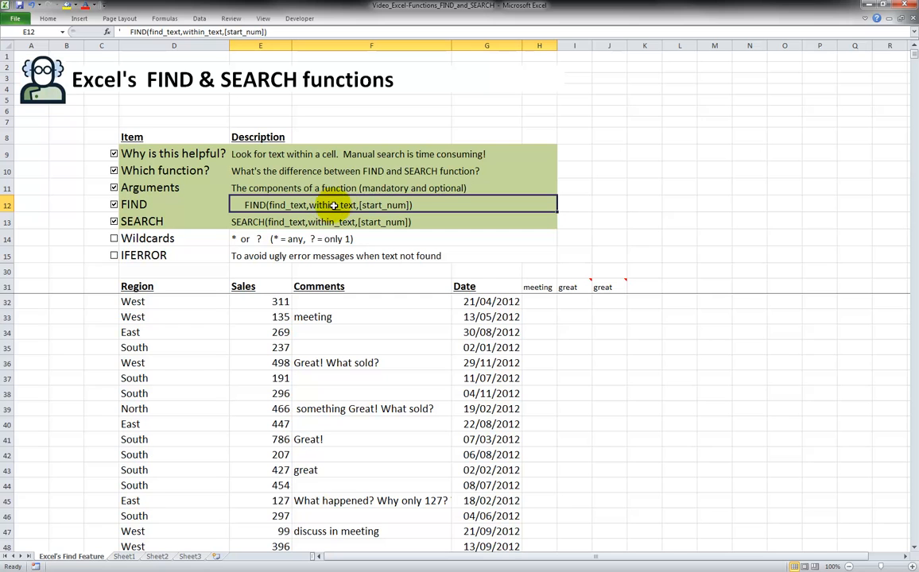
left_click(382, 223)
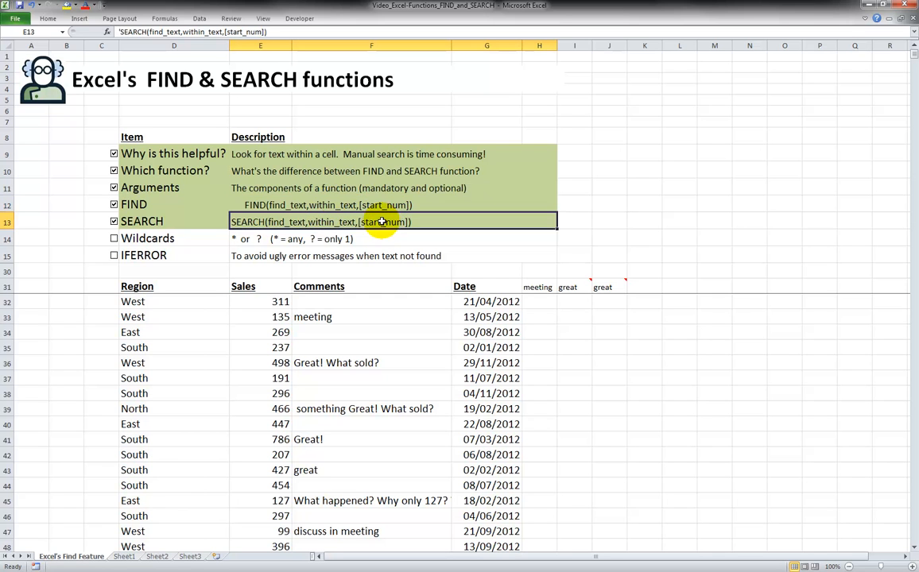
left_click(380, 205)
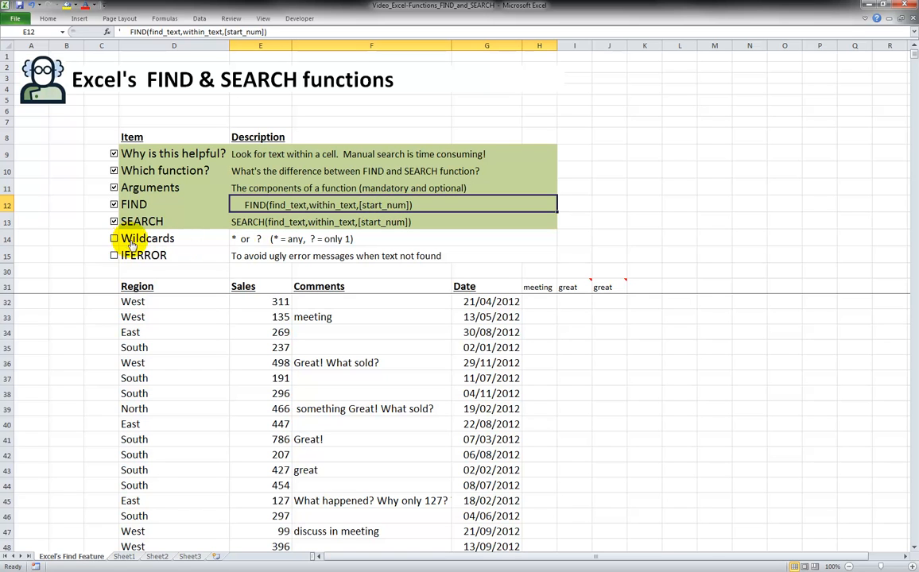
left_click(295, 223)
left_click(537, 302)
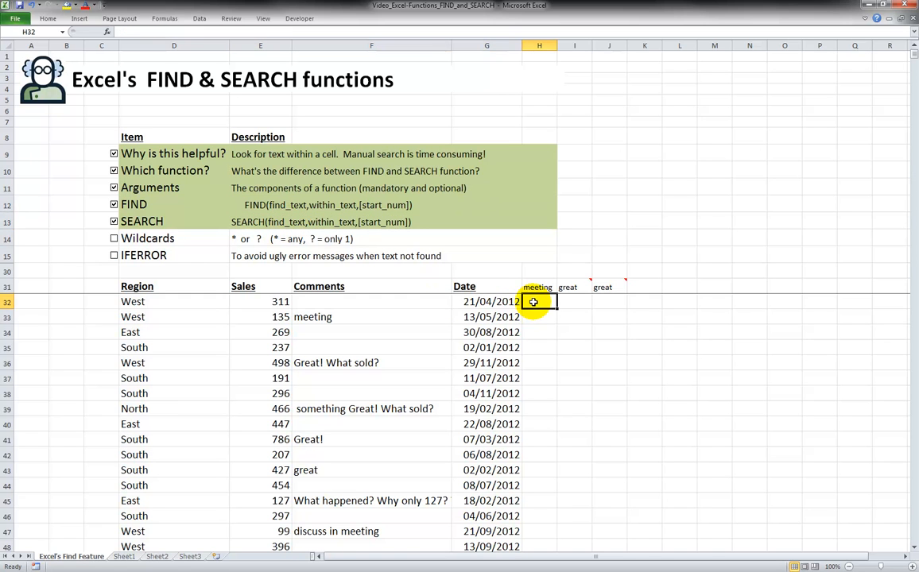
type("=")
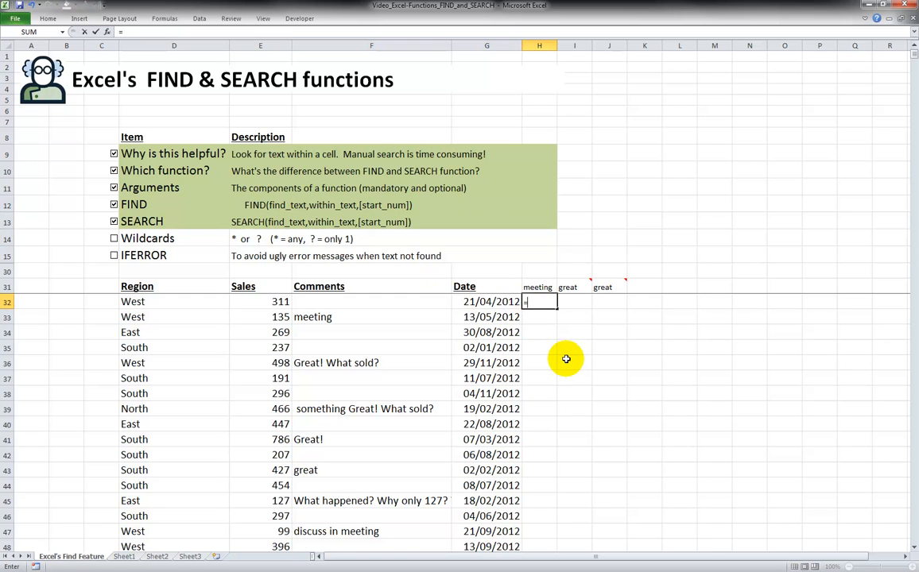
type("find")
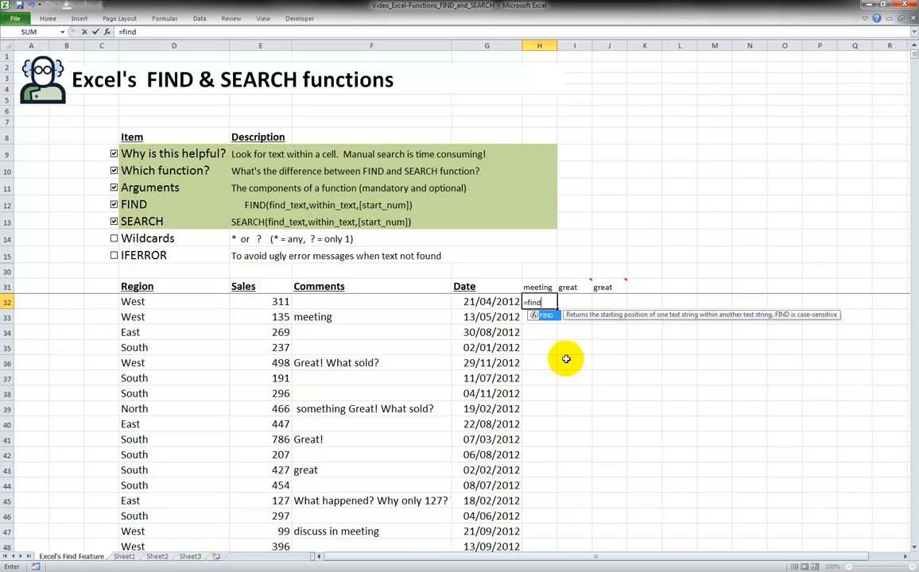
type("(")
key("BackSpace")
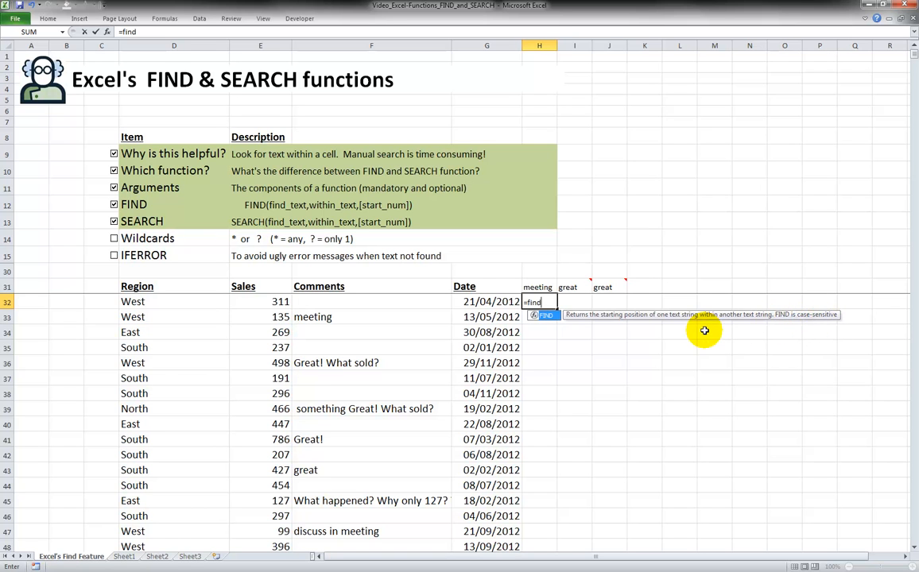
key("Escape")
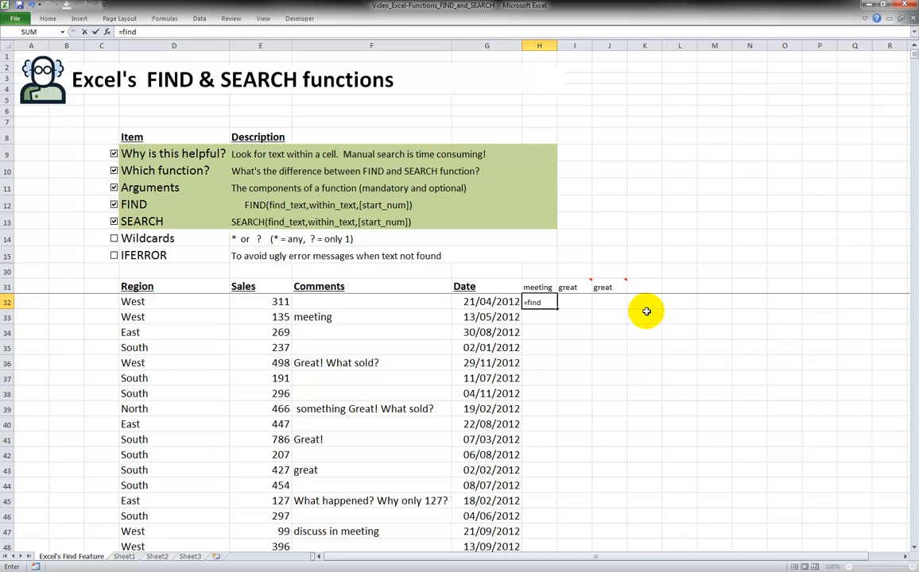
left_click(574, 301)
key("Left")
key("Delete")
key("Right")
Begin a FIND formula in I32 that looks for the great header, using the mixed reference I$31 as find text
type("=")
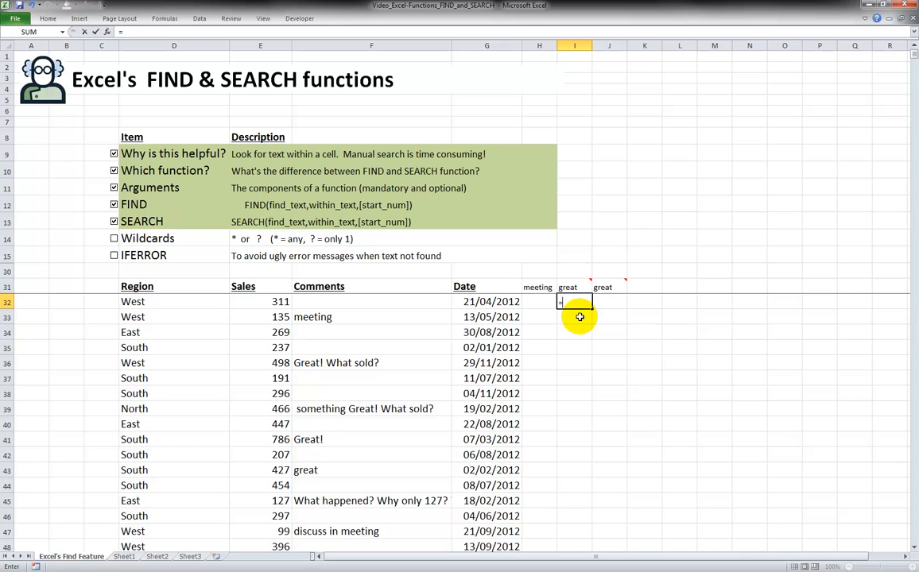
type("find")
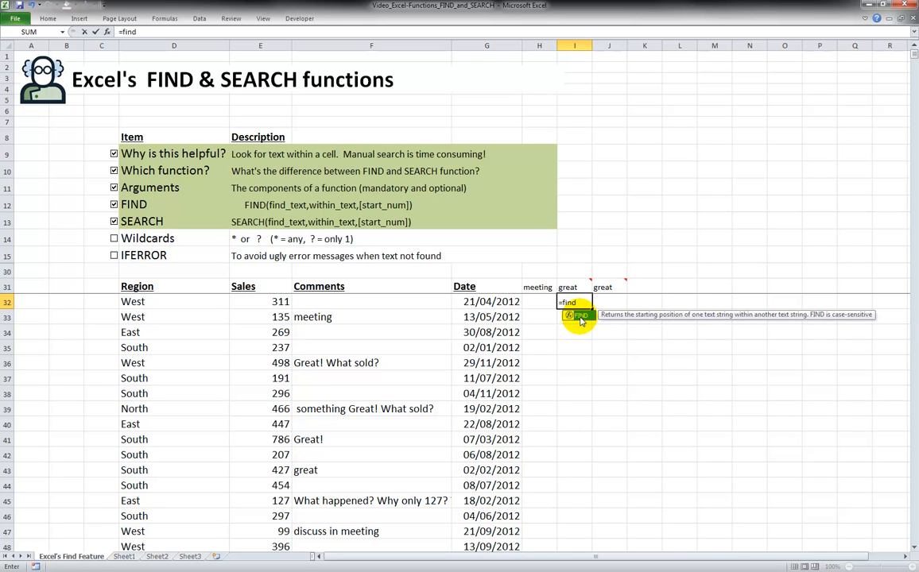
type("(")
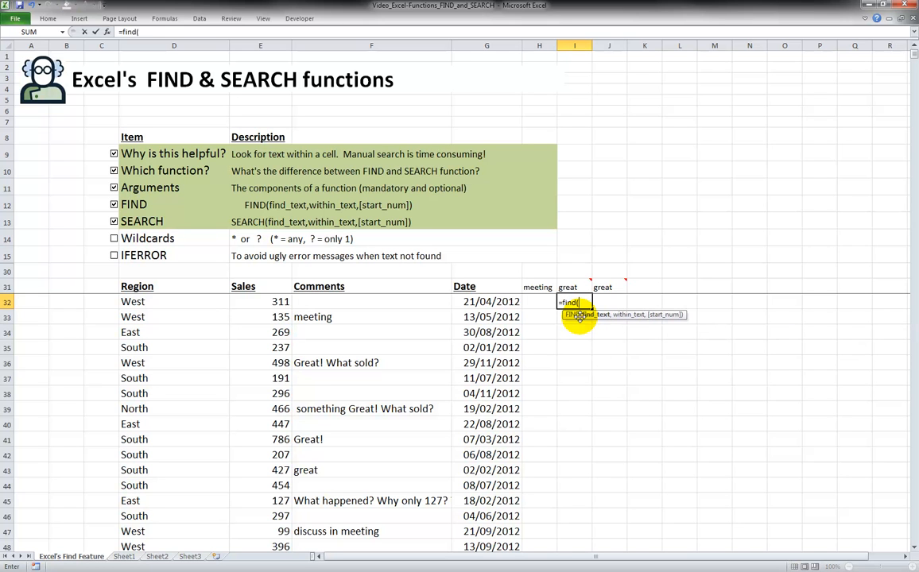
left_click(574, 287)
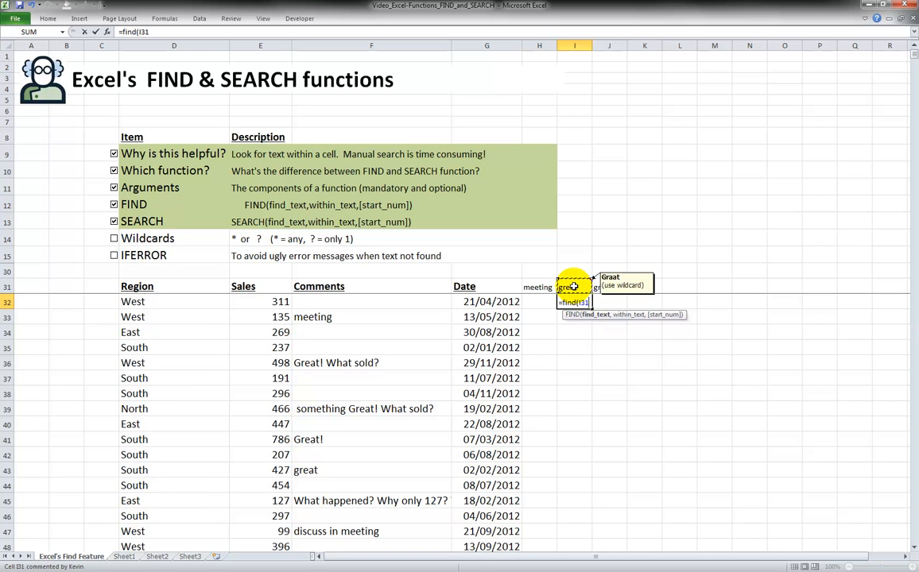
left_click(144, 32)
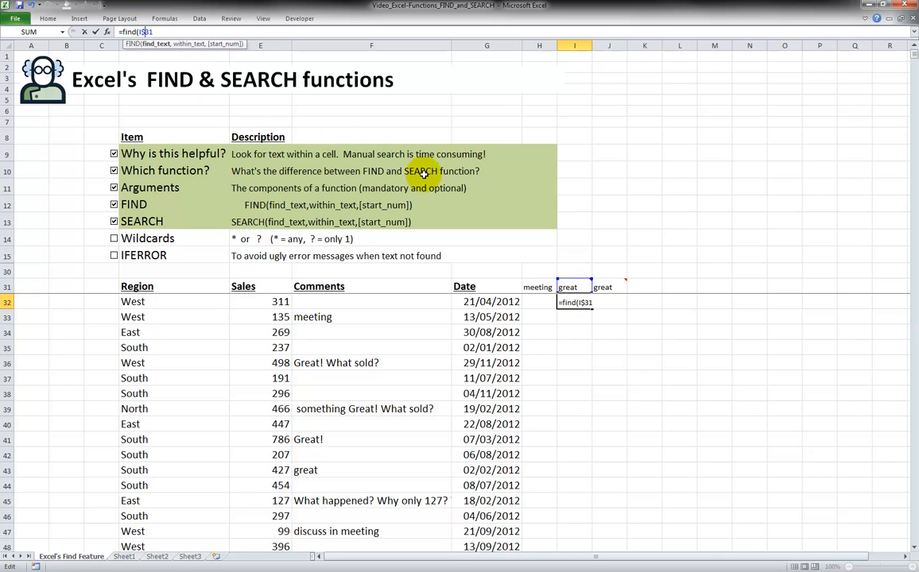
type("$")
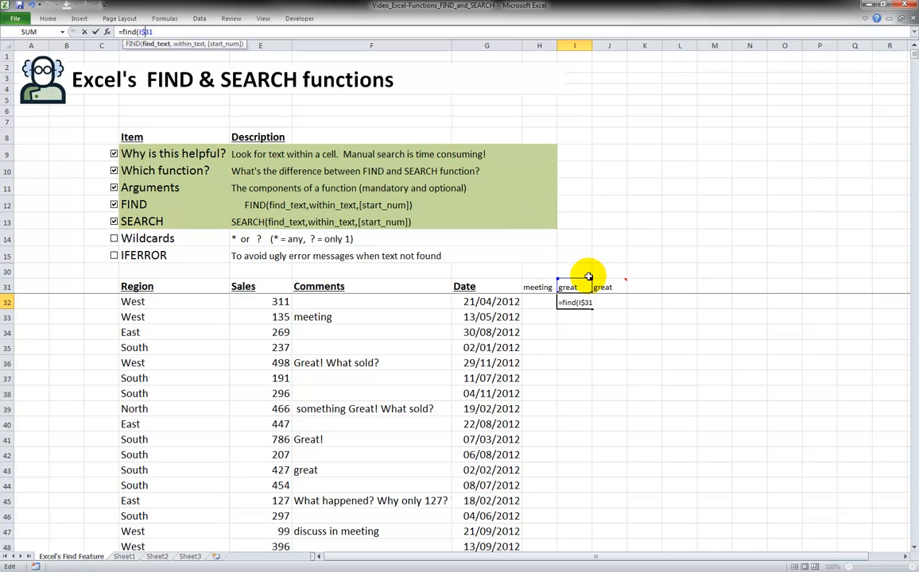
type(",")
Complete the formula with the comment cell F32 as the text to search within, giving =FIND(I$31,F32)
left_click_drag(575, 440, 572, 498)
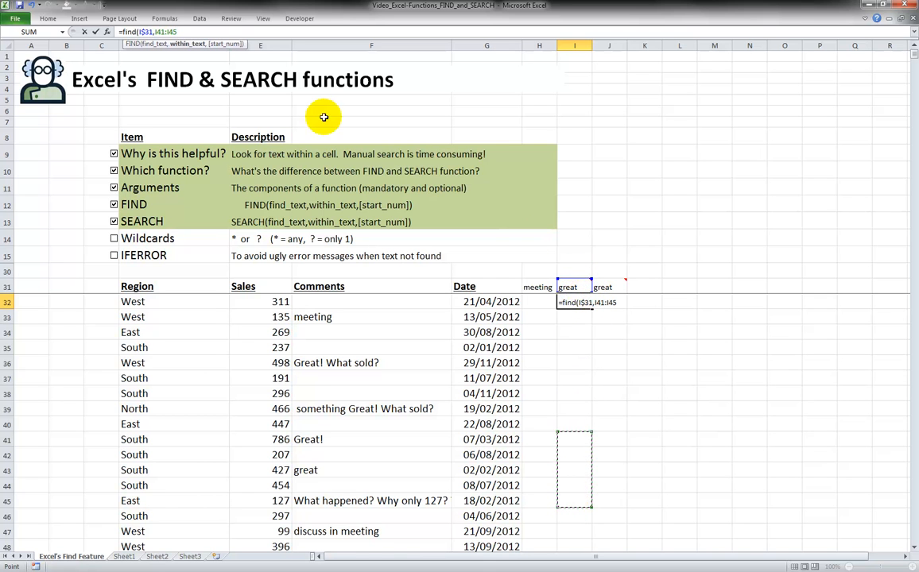
left_click_drag(155, 32, 237, 39)
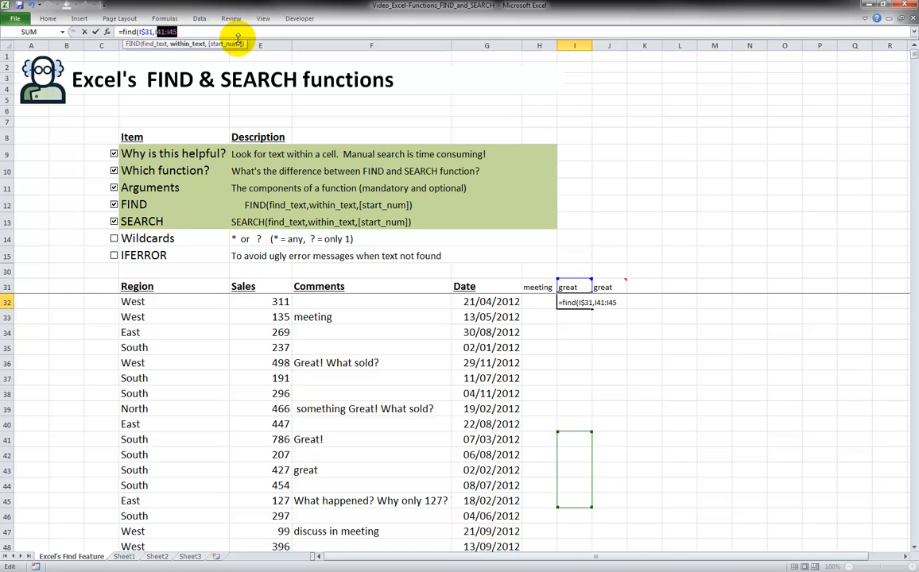
type("I")
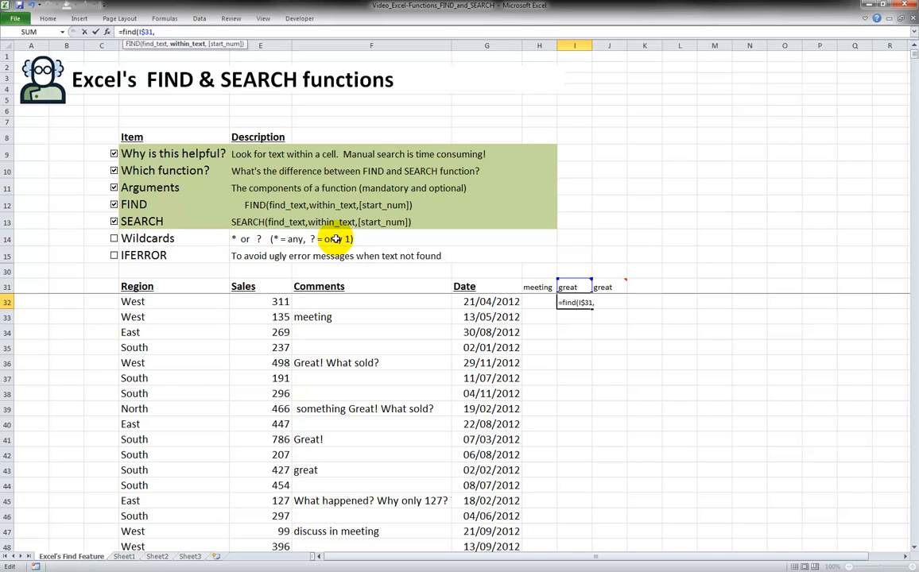
left_click(348, 308)
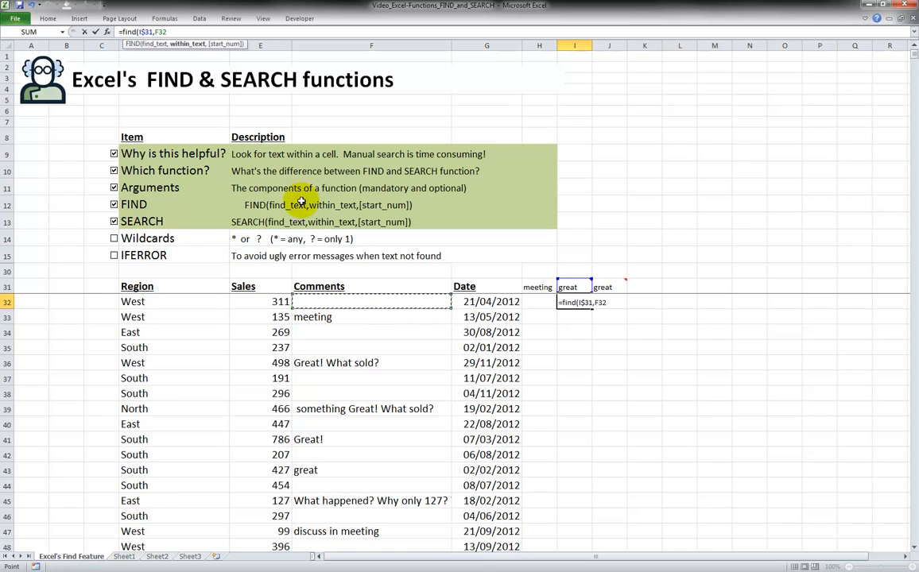
left_click(146, 32)
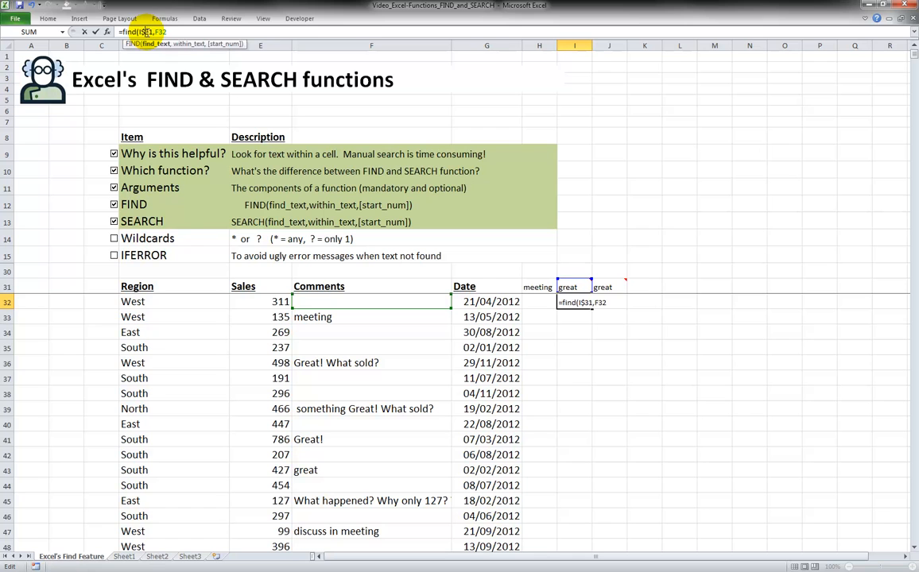
left_click(159, 32)
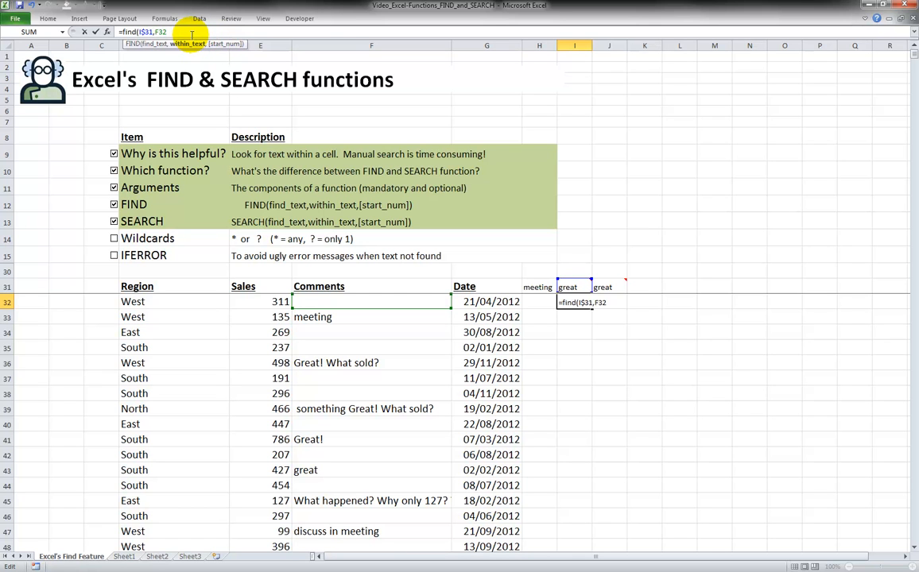
type(")")
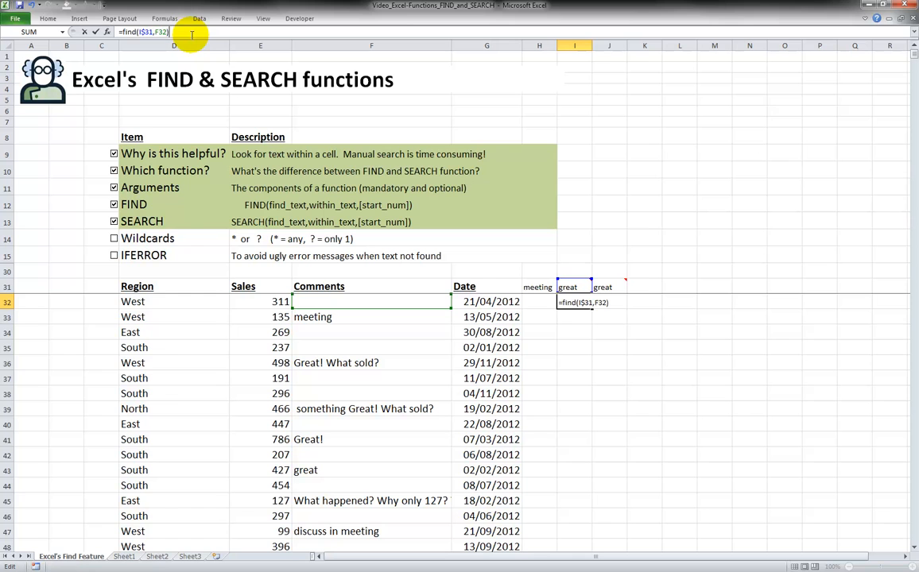
key("ctrl+Return")
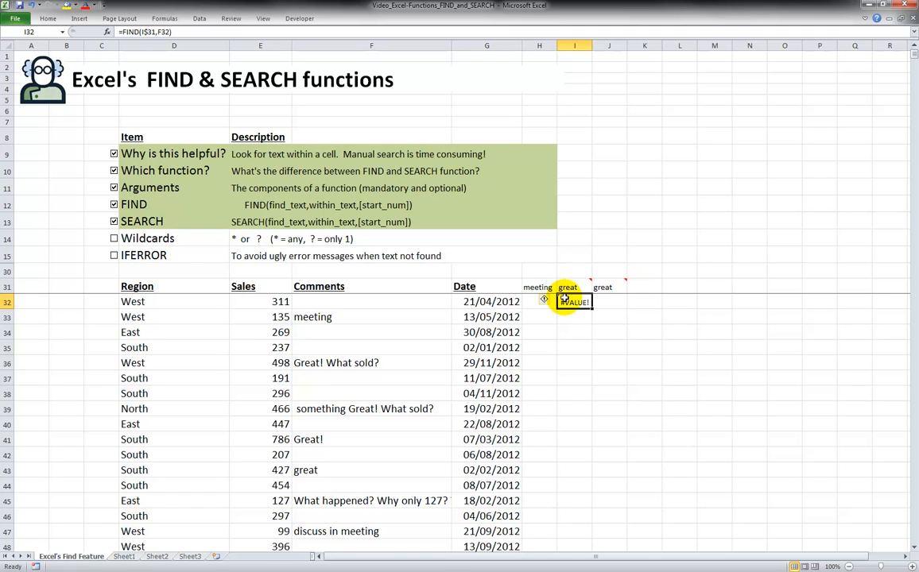
Copy the FIND formula down column I for all the sales data rows
left_click(151, 31)
mouse_move(572, 284)
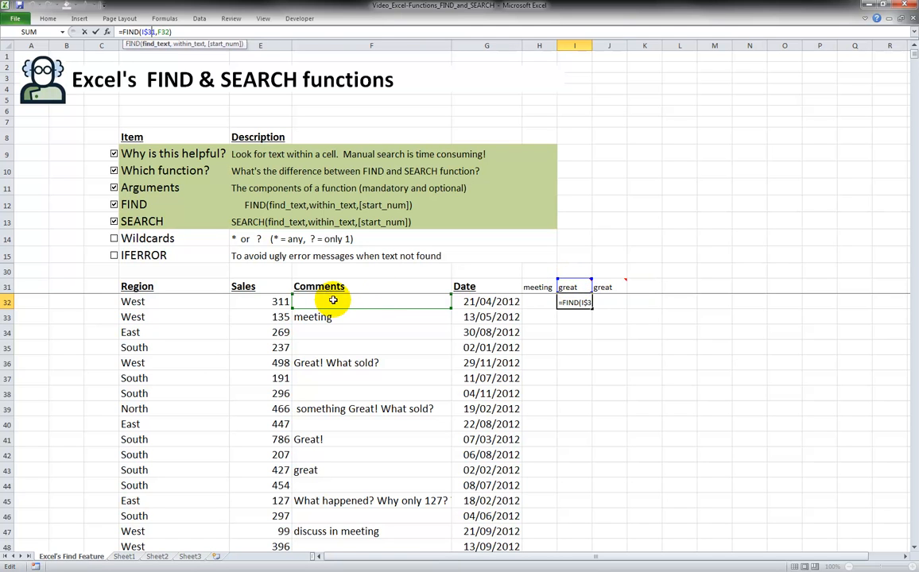
key("ctrl+Return")
left_click_drag(593, 309, 582, 562)
left_click(575, 423)
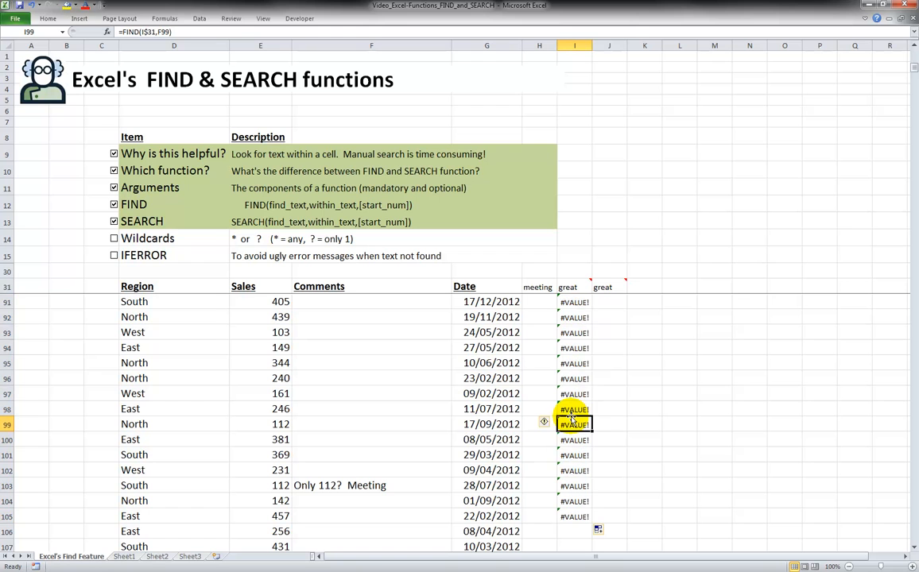
Edit the comment in F43 to read abcdefg great by adding abcdefg before the word
left_click(576, 287)
key("Return")
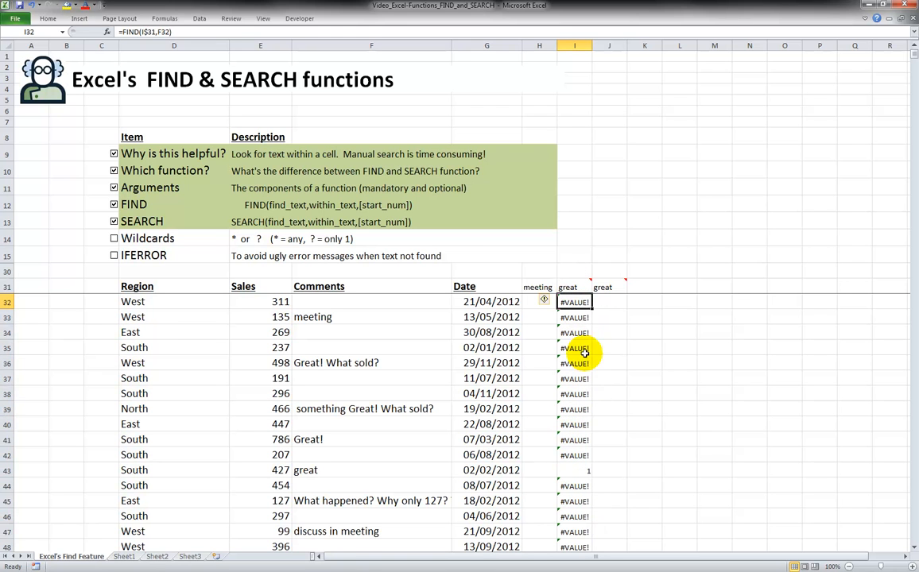
left_click(585, 471)
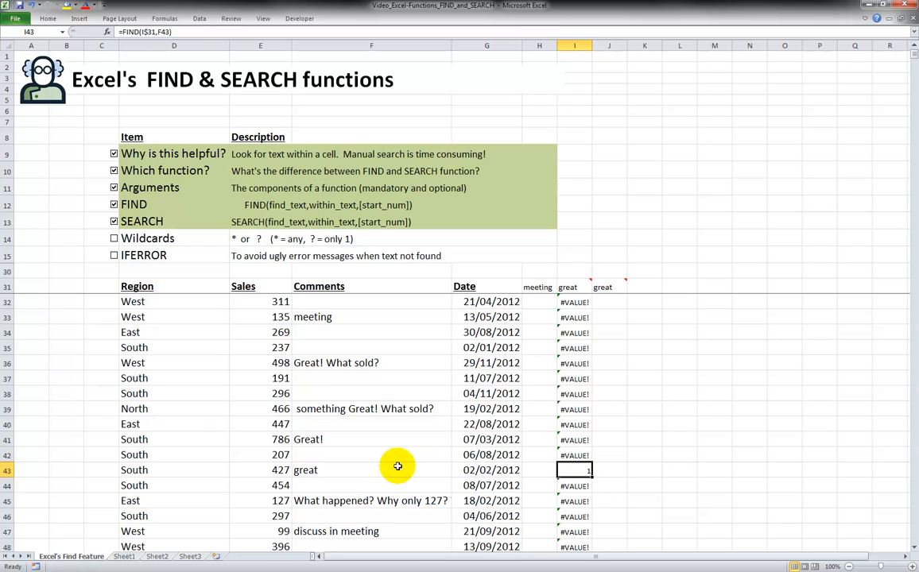
left_click(324, 472)
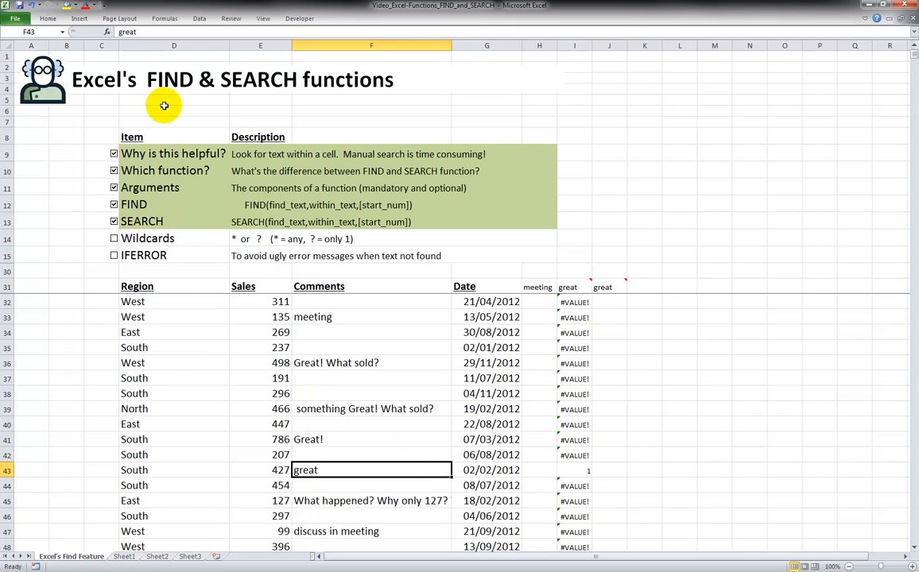
left_click(119, 32)
type("abcdefg")
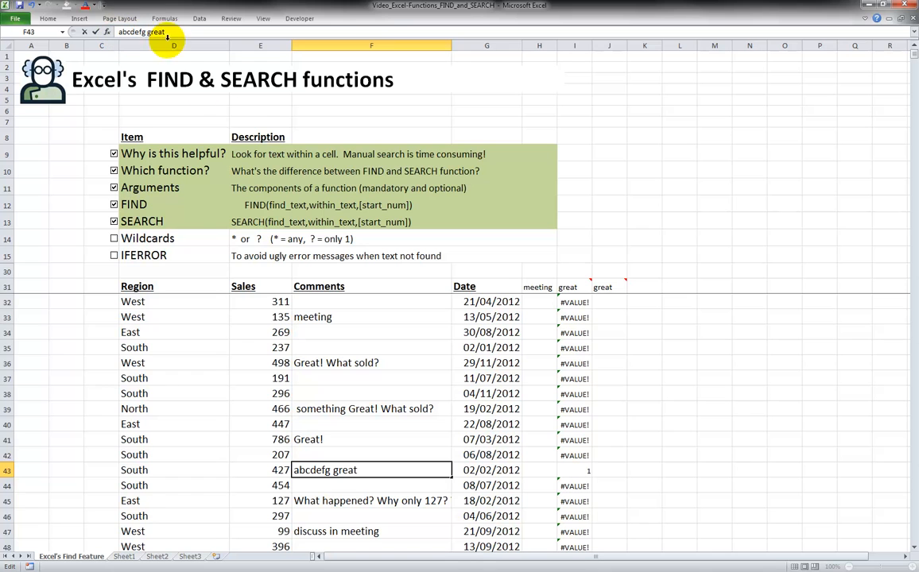
key("Return")
Compare the FIND results in column I with their comments, checking variants like Graat! and GREAT GREAT !!!
left_click(585, 469)
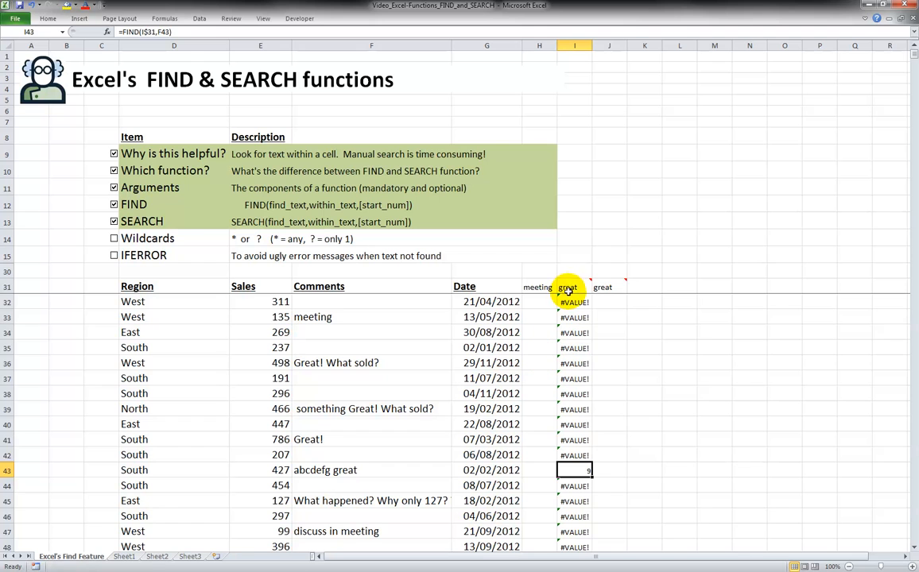
left_click(355, 470)
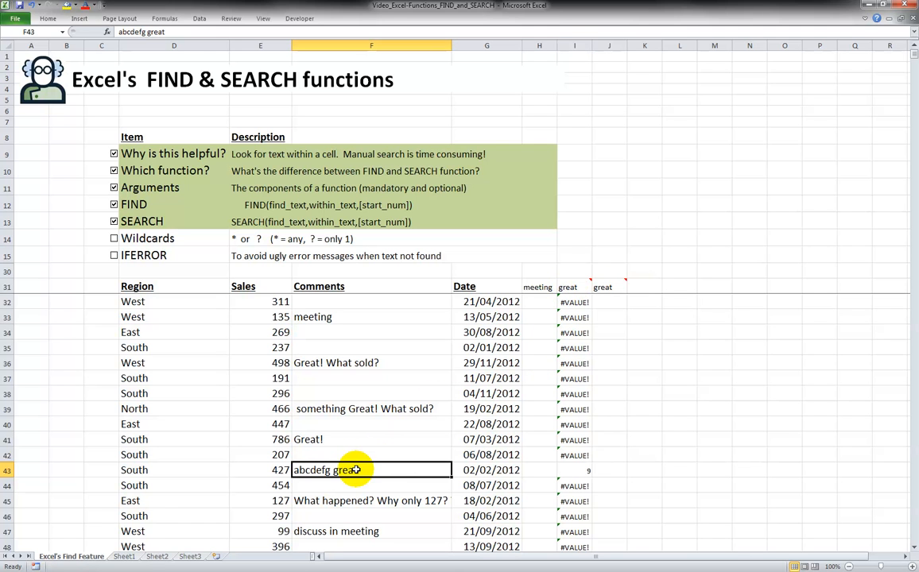
left_click(579, 470)
scroll(579, 497, "down", 7)
scroll(581, 500, "up", 5)
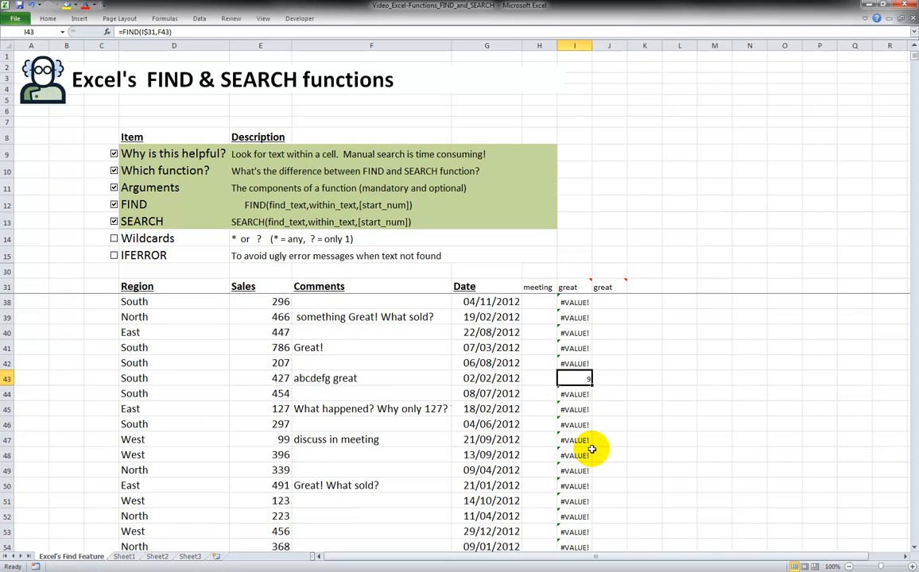
scroll(592, 450, "down", 5)
scroll(591, 450, "down", 10)
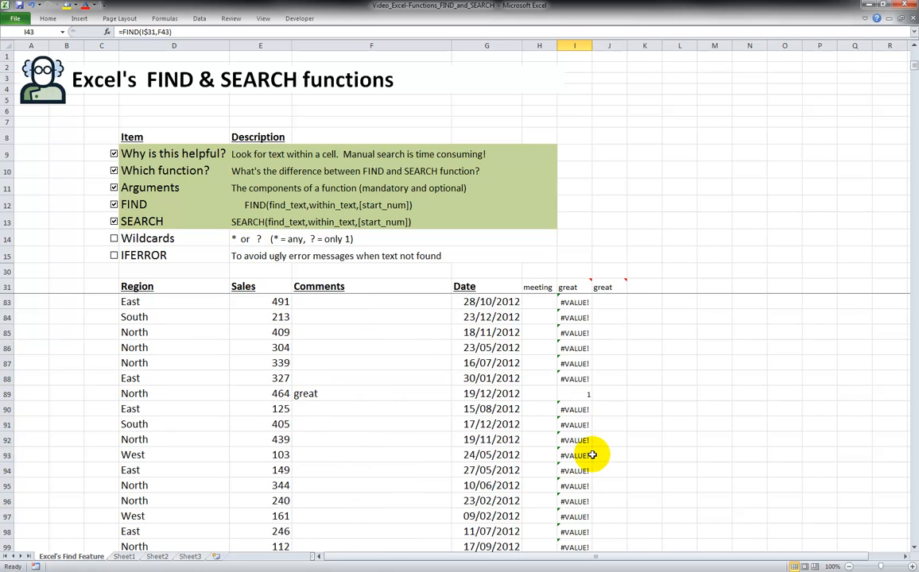
left_click(579, 394)
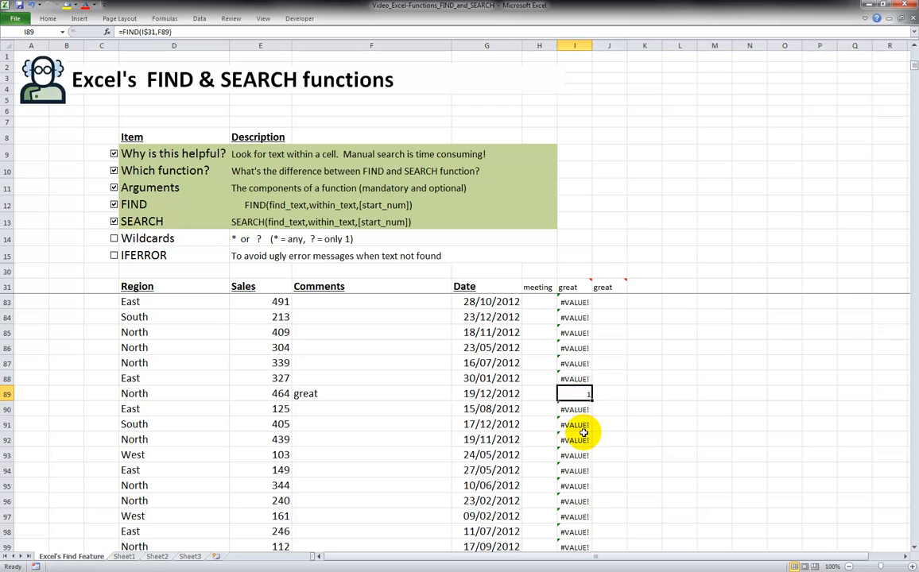
scroll(583, 432, "up", 3)
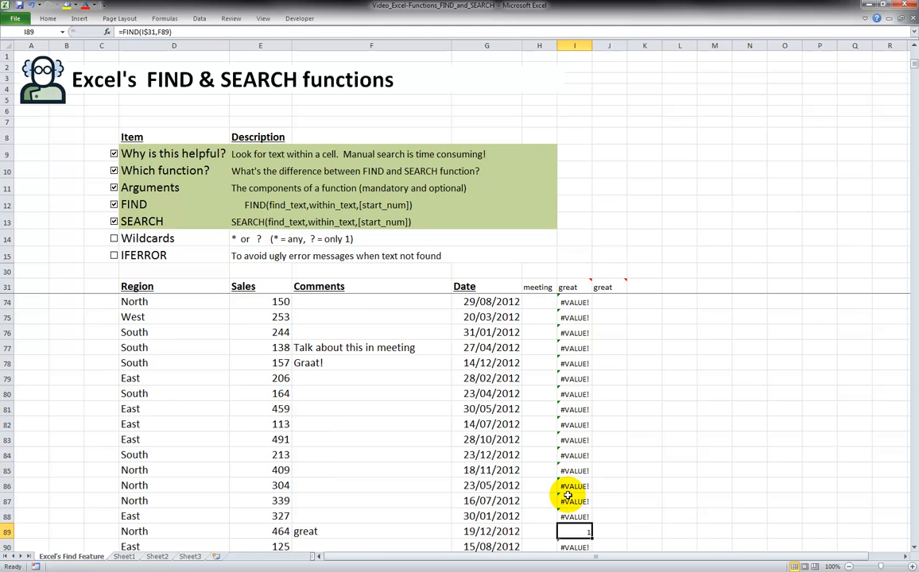
left_click(378, 363)
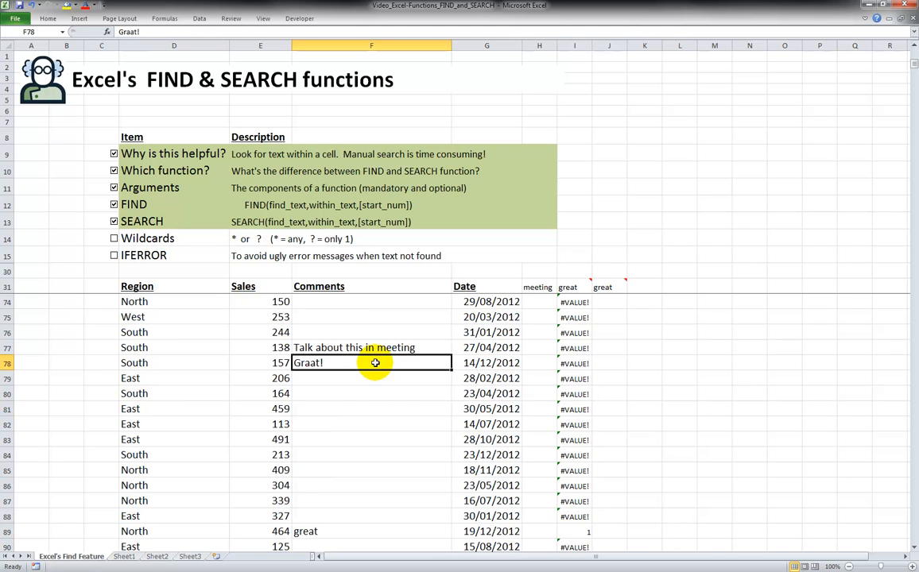
scroll(393, 376, "up", 2)
scroll(393, 376, "up", 2)
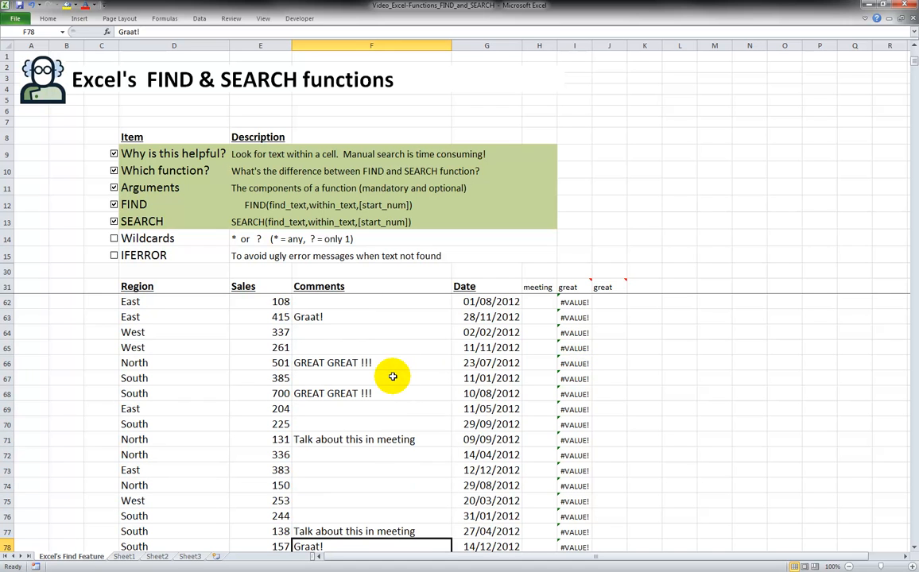
left_click(366, 364)
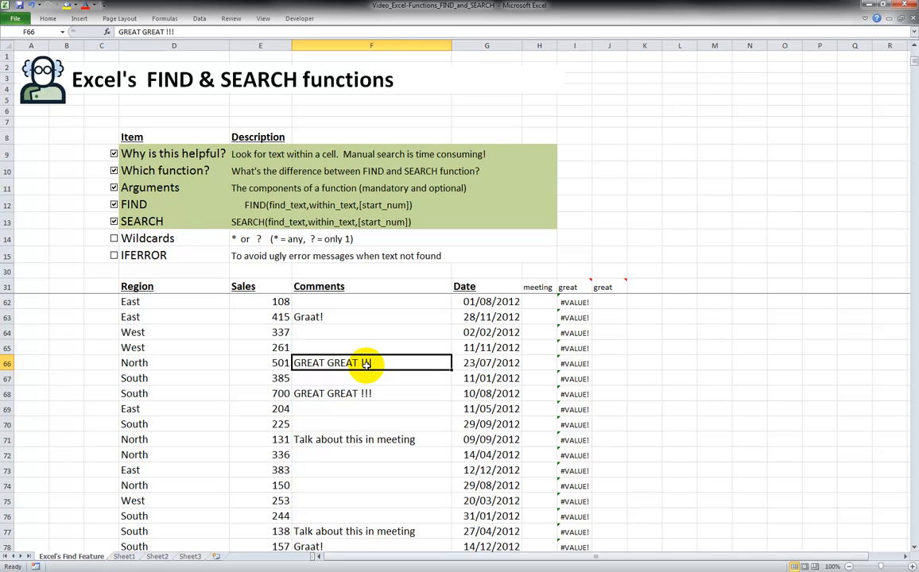
left_click(576, 364)
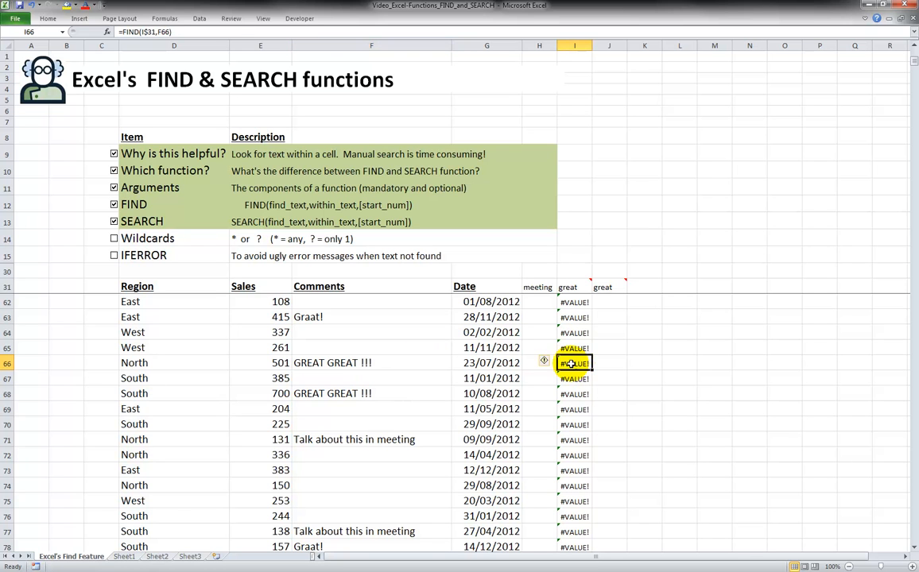
left_click(573, 287)
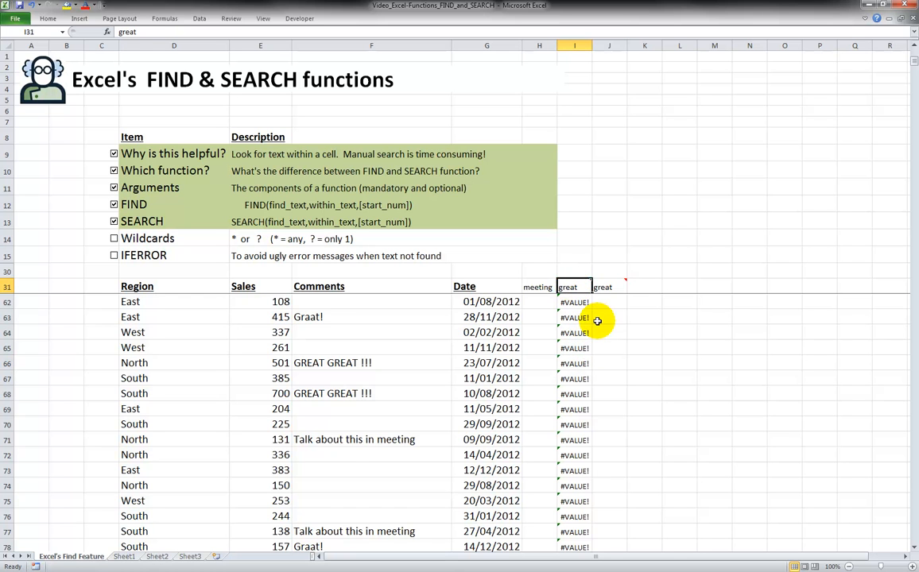
In J32, enter a SEARCH formula looking for the J$31 header word within comment F32: =SEARCH(J$31,F32)
key("Down")
key("Right")
key("Up")
key("Down")
type("=")
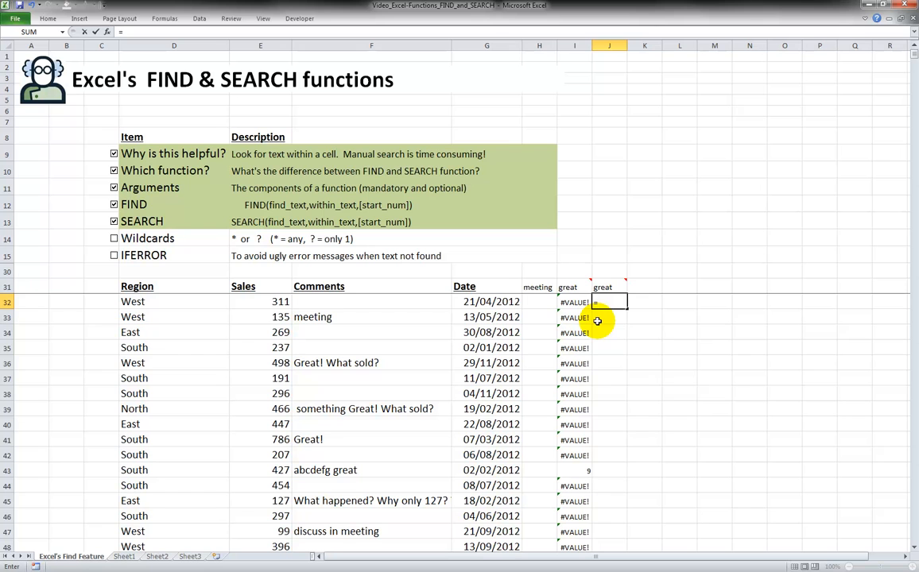
type("search")
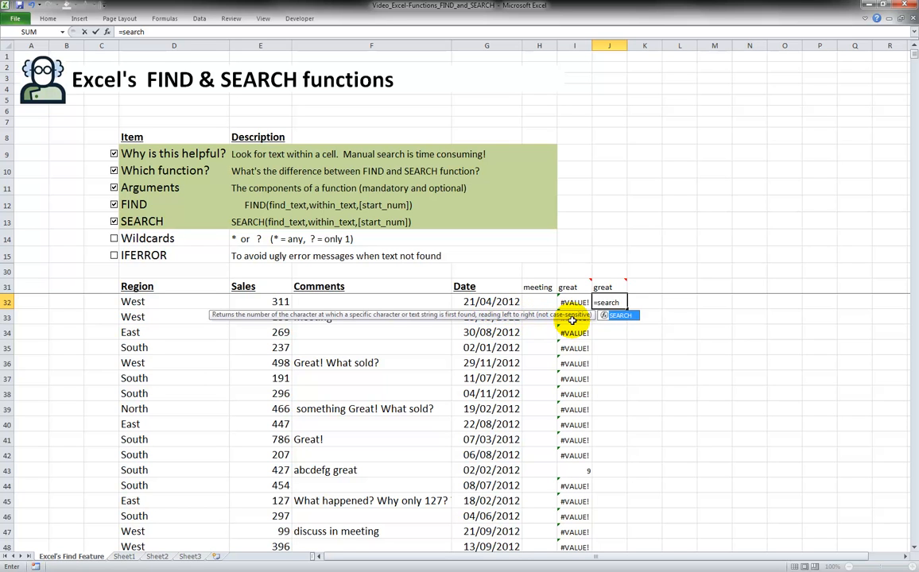
mouse_move(602, 287)
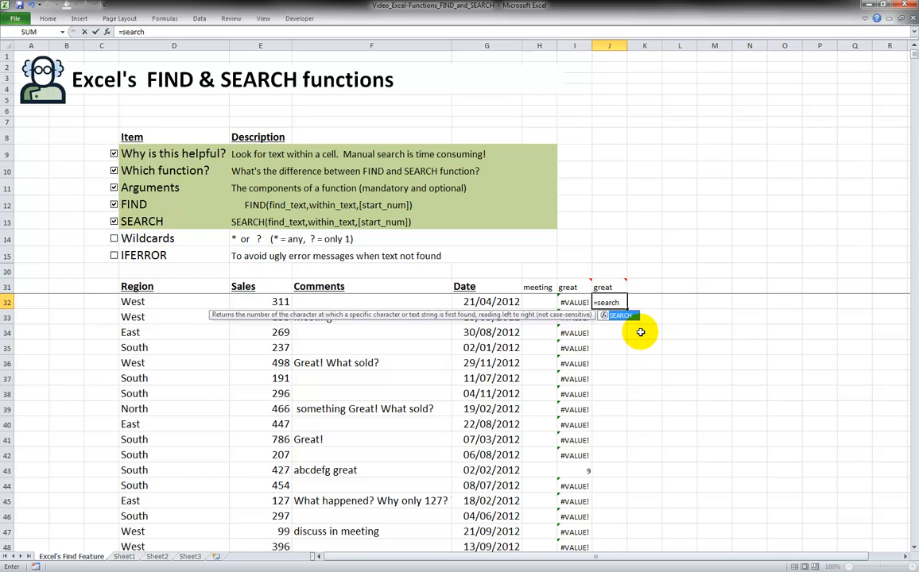
type("(")
left_click(601, 287)
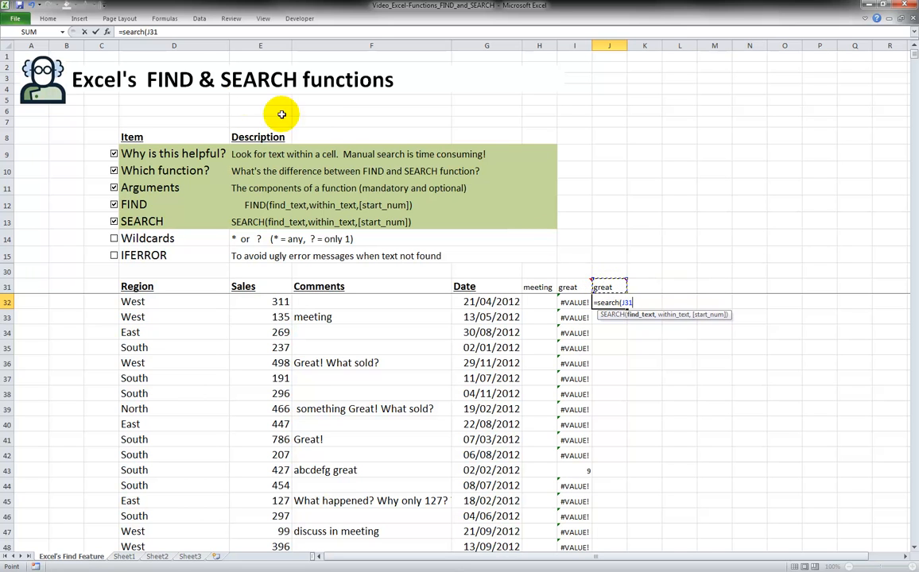
left_click(147, 32)
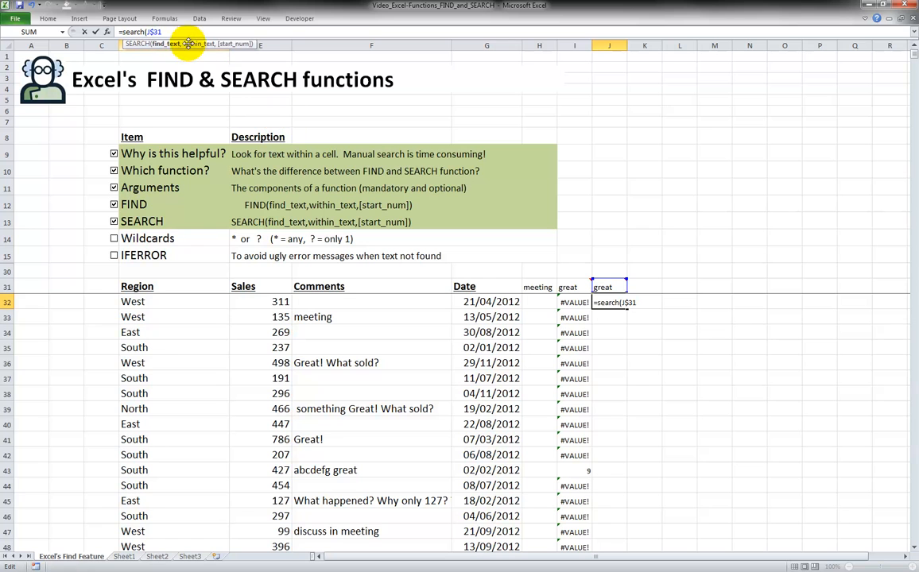
type(",")
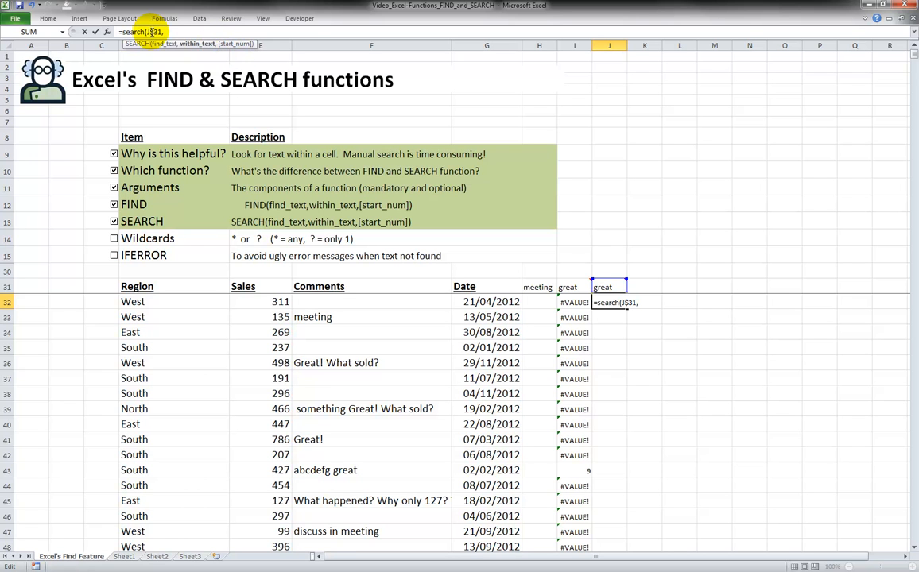
left_click(150, 32)
left_click(165, 31)
left_click(368, 301)
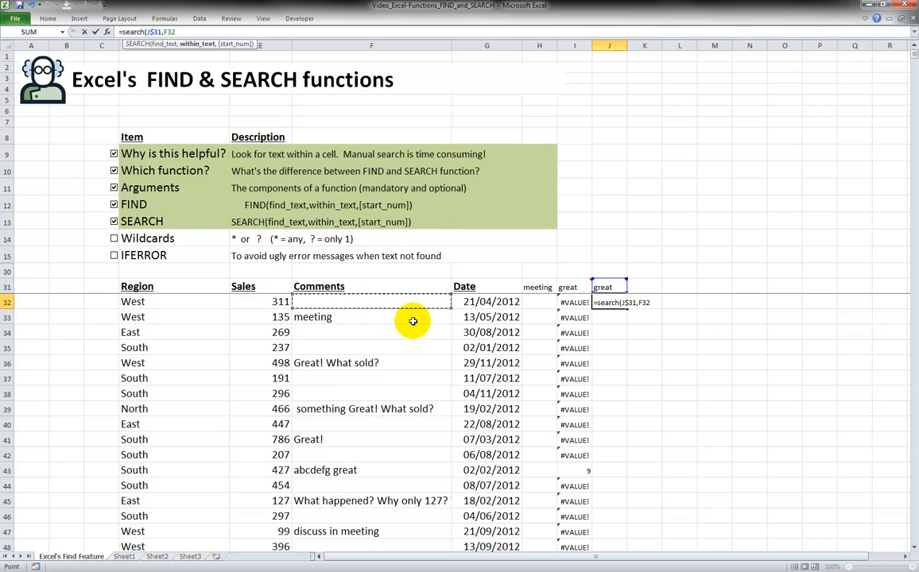
type(")")
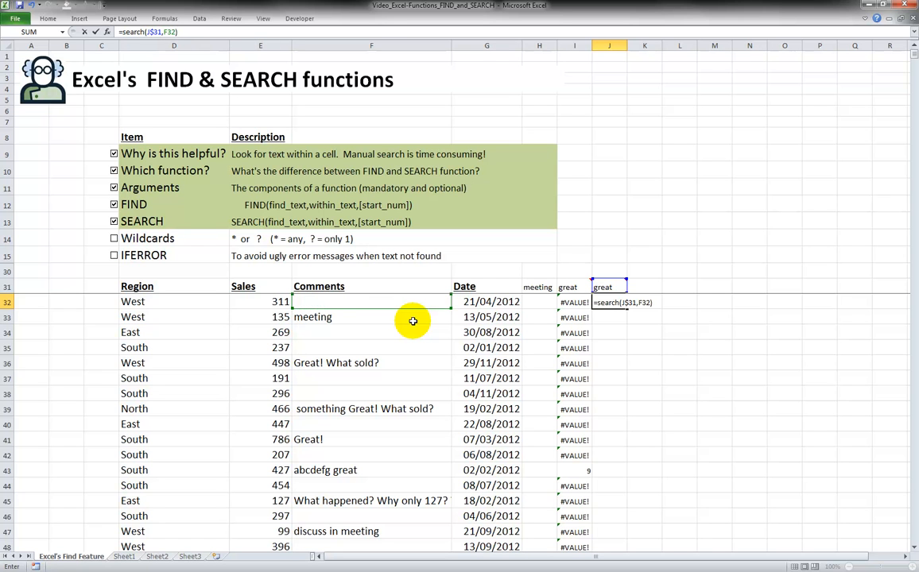
key("Return")
Copy the SEARCH formula in J32 down column J for all the sales data rows
key("Up")
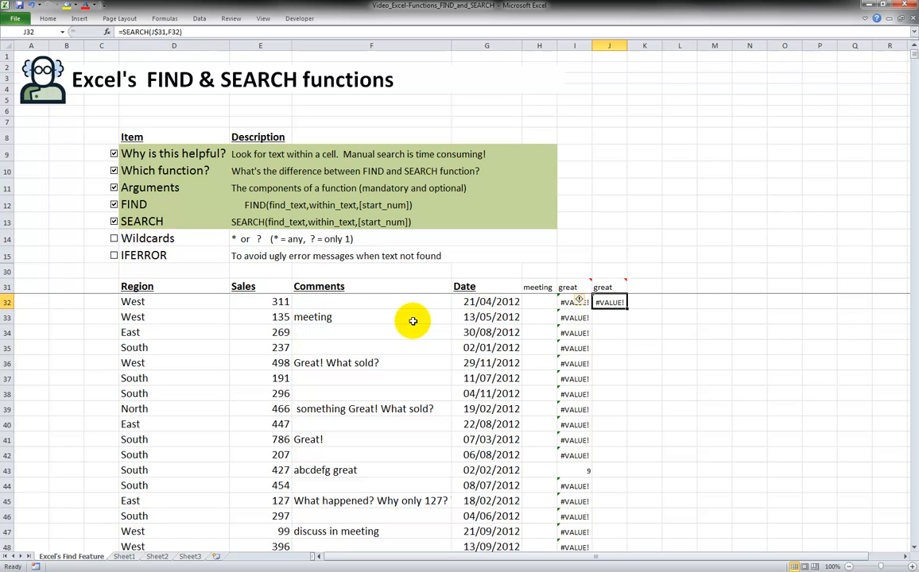
left_click(609, 288)
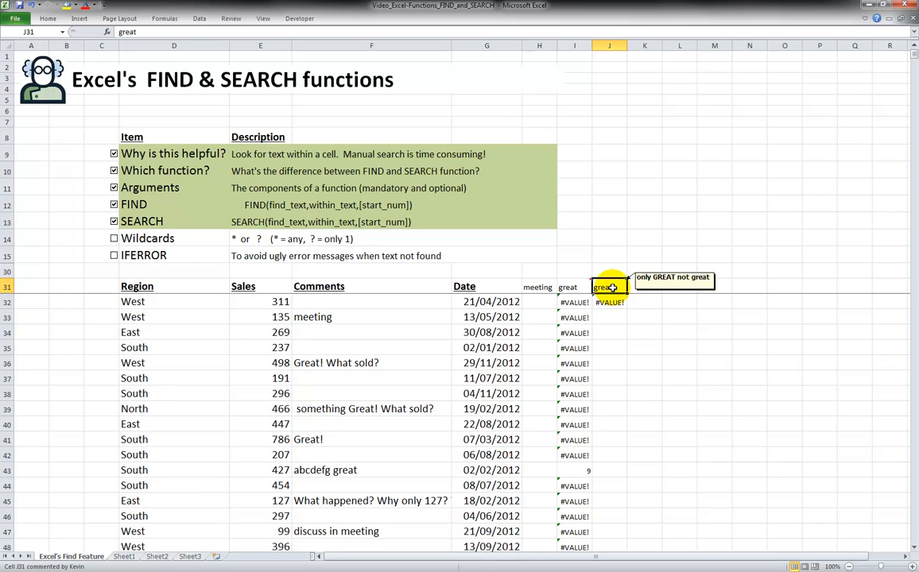
left_click(411, 302)
left_click(603, 303)
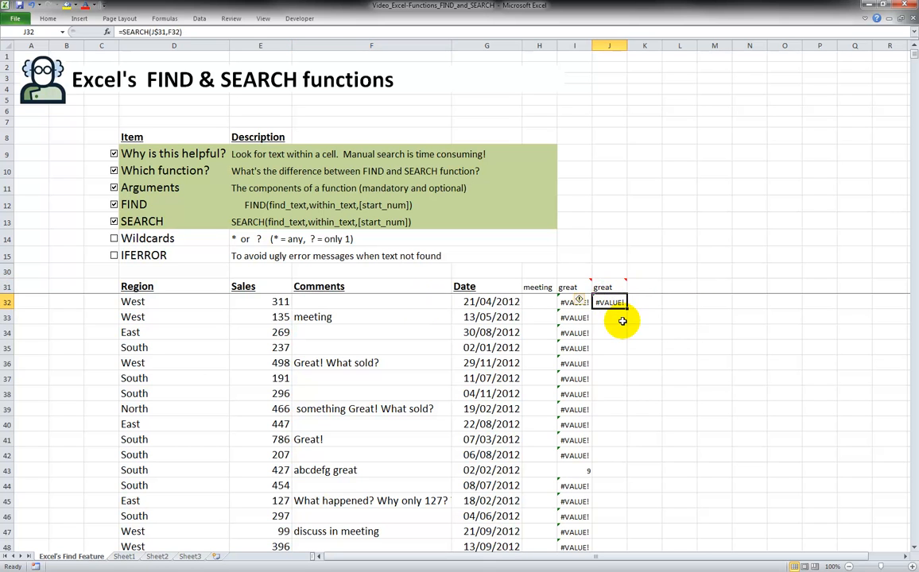
double_click(627, 310)
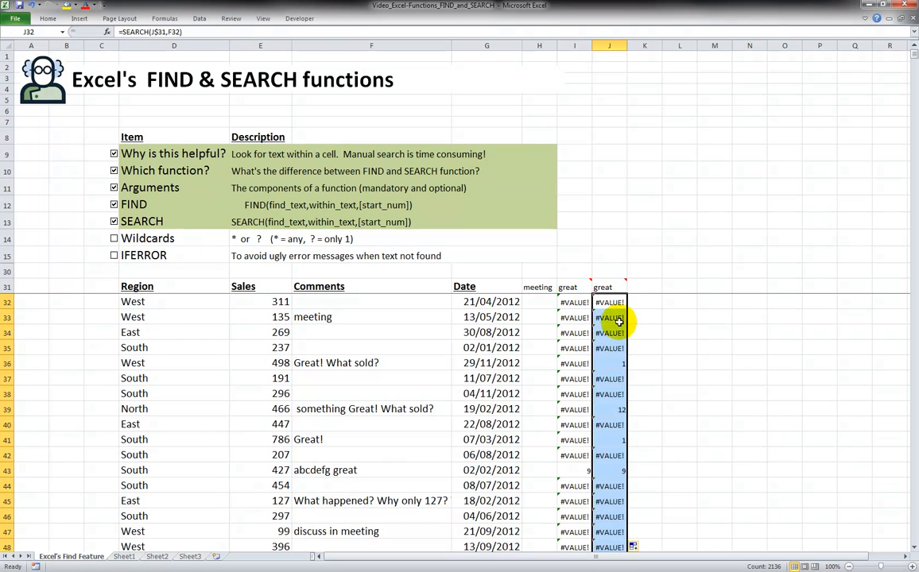
Change the empty comment in F37 to gReAt
left_click(616, 363)
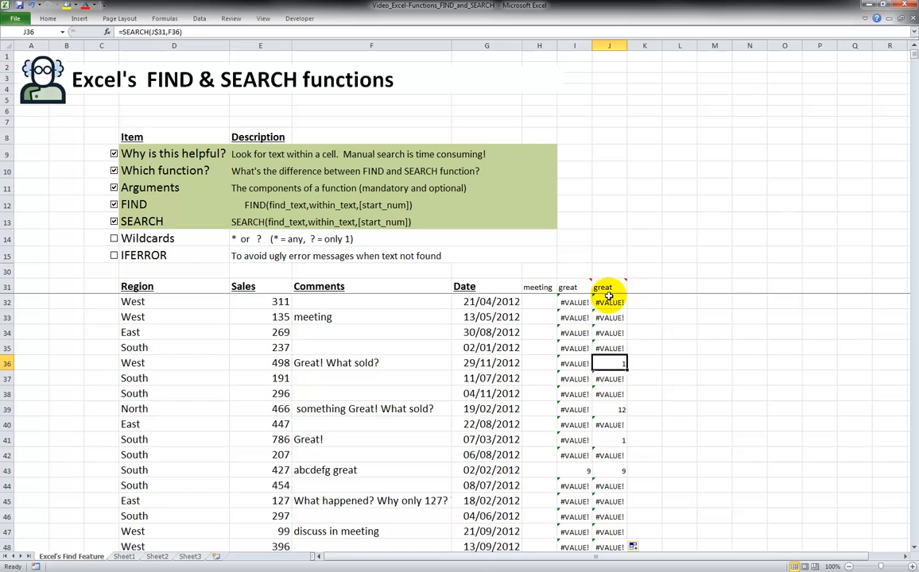
left_click(312, 363)
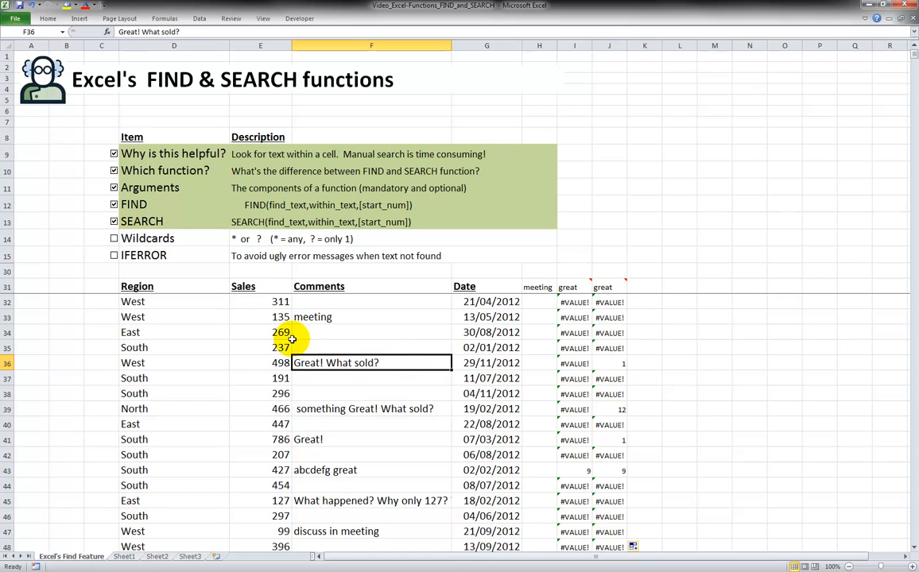
mouse_move(599, 293)
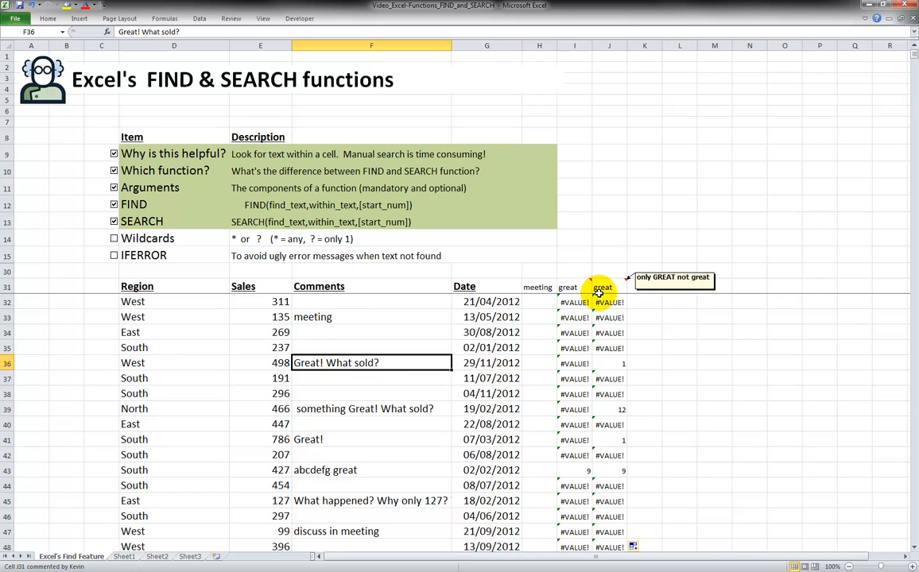
left_click(425, 382)
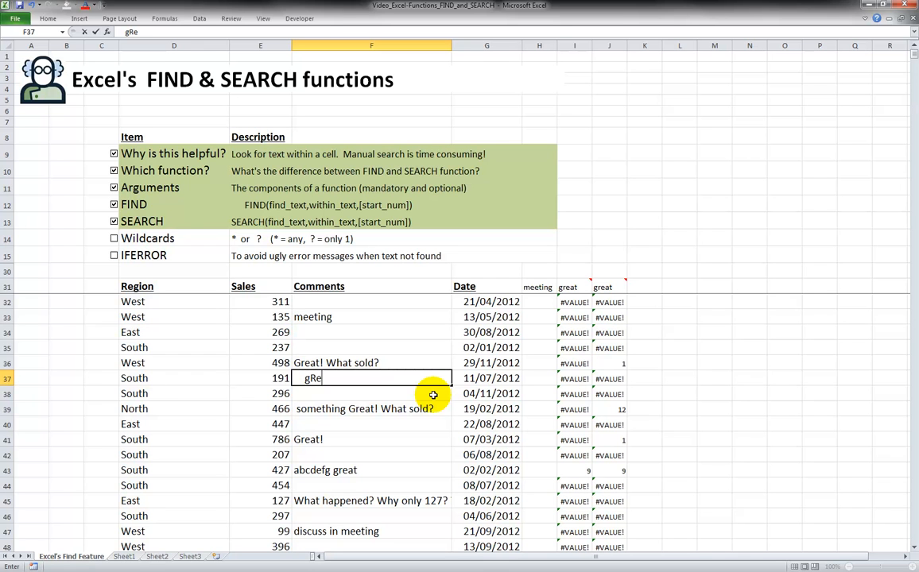
key("Return")
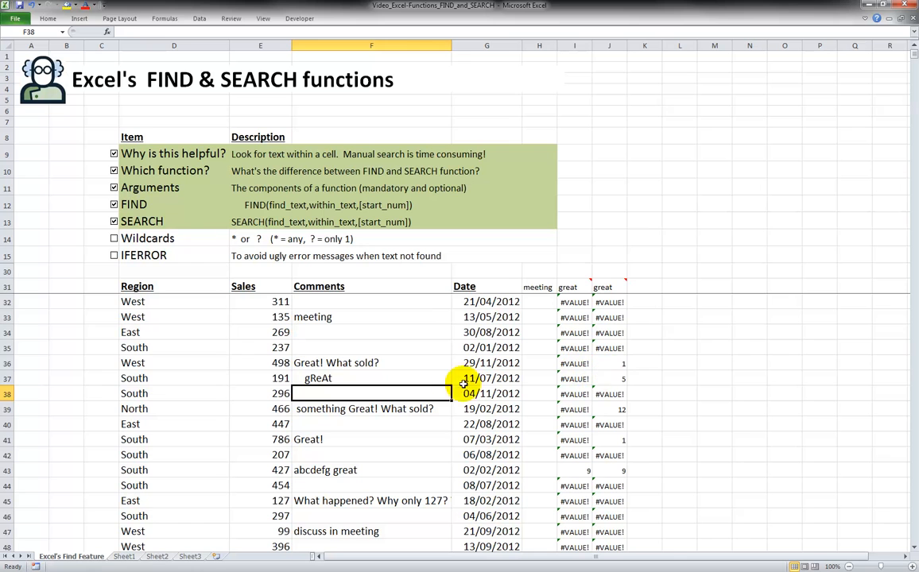
Compare the SEARCH results in column J with the FIND results in column I for the comment rows
left_click(368, 377)
left_click(610, 380)
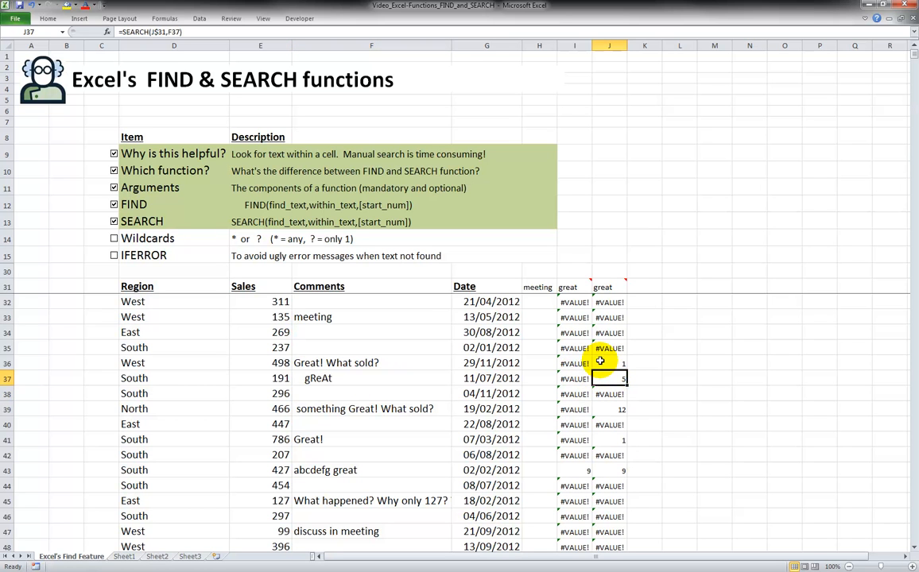
left_click(619, 438)
left_click(620, 469)
left_click(580, 472)
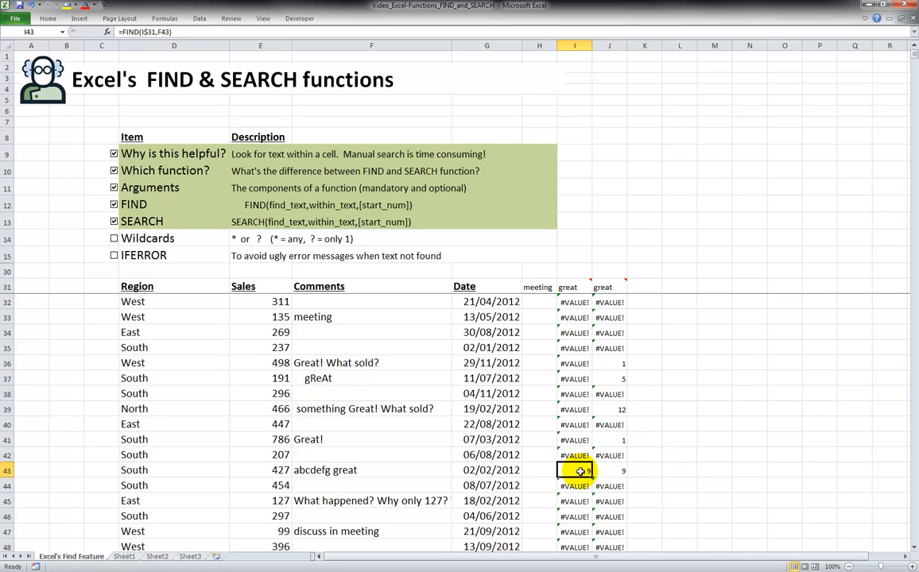
left_click(610, 472)
left_click(580, 471)
left_click(610, 472)
scroll(610, 472, "down", 7)
left_click(619, 333)
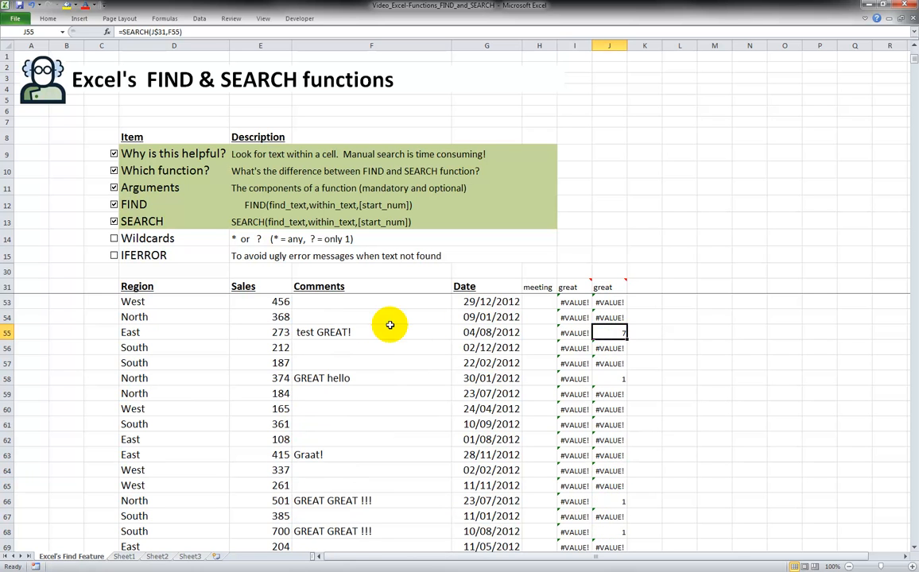
scroll(570, 428, "up", 5)
scroll(570, 428, "up", 2)
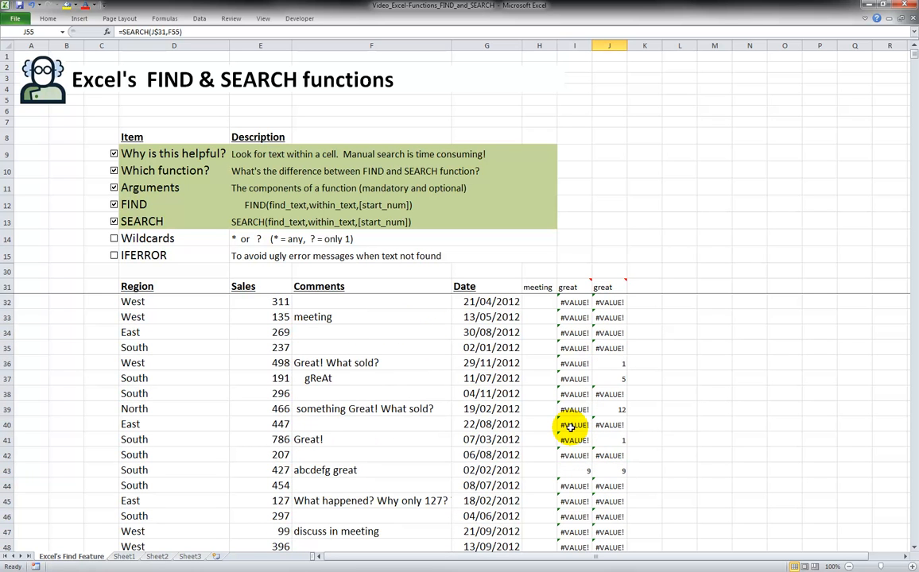
Tick the Wildcards item in the checklist
left_click(115, 239)
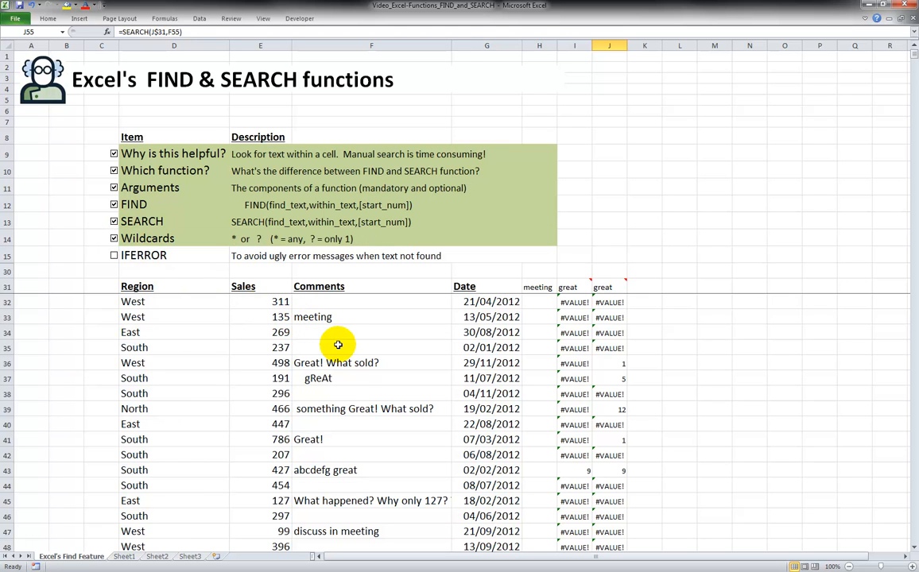
left_click(338, 347)
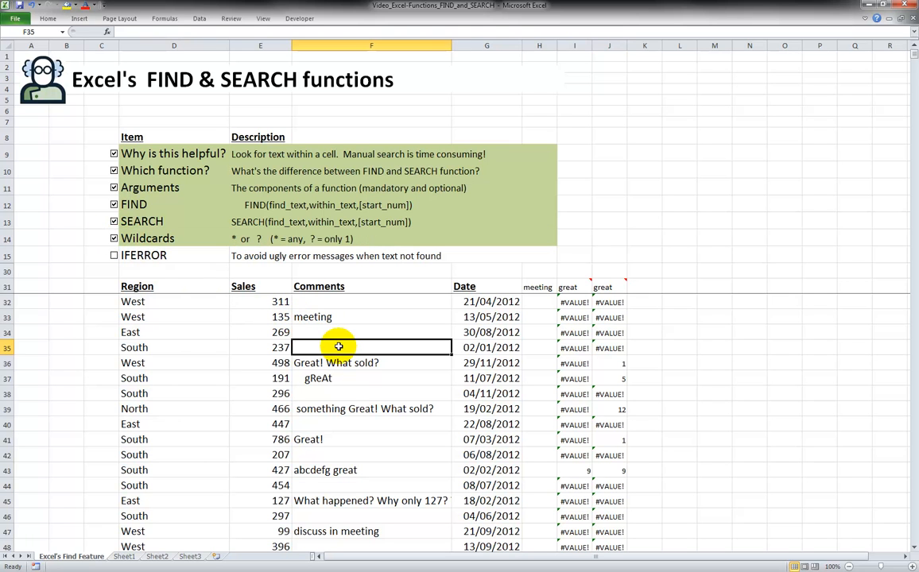
scroll(339, 347, "down", 3)
scroll(339, 347, "down", 3)
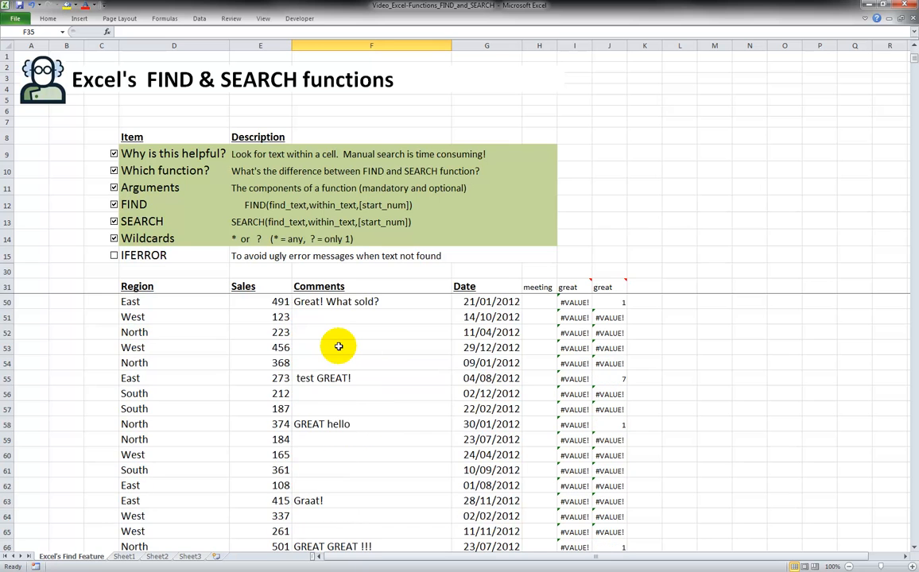
scroll(339, 347, "down", 3)
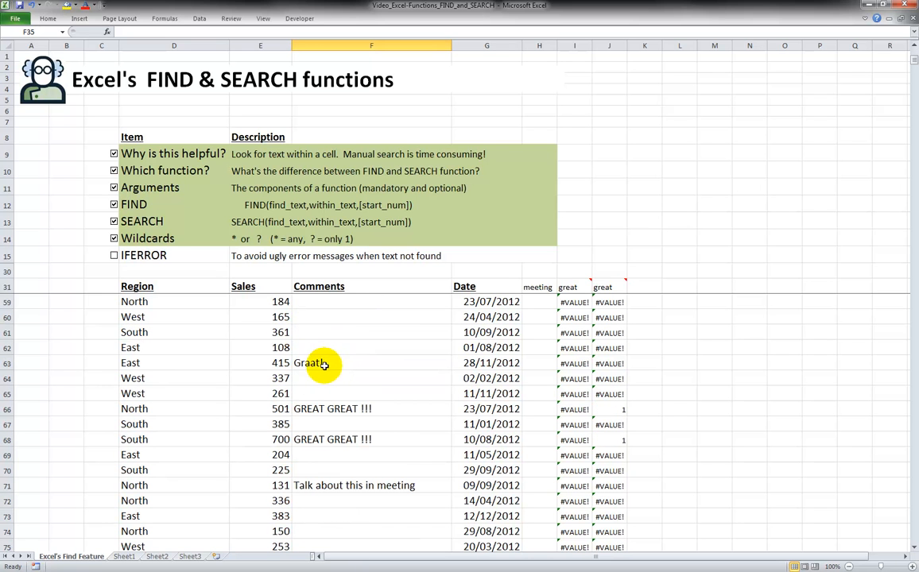
In K32, enter a wildcard search formula =SEARCH("gr??t",F32) against the comment cell
left_click(642, 290)
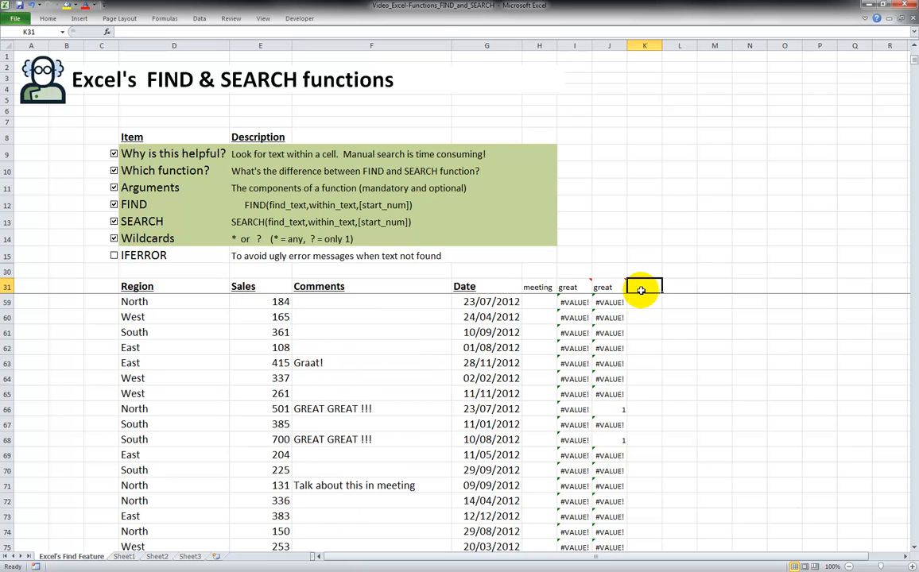
key("Return")
type("=")
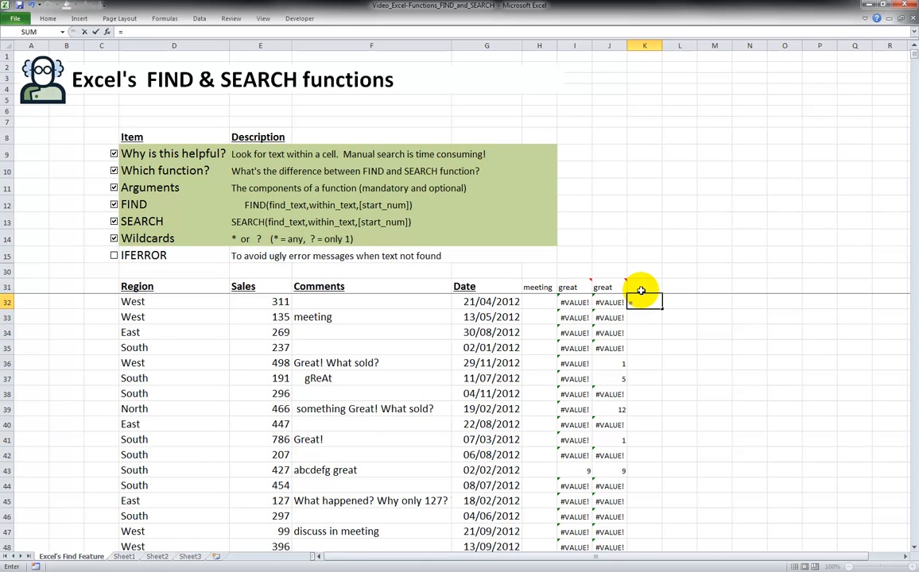
type("search(\"gr??t")
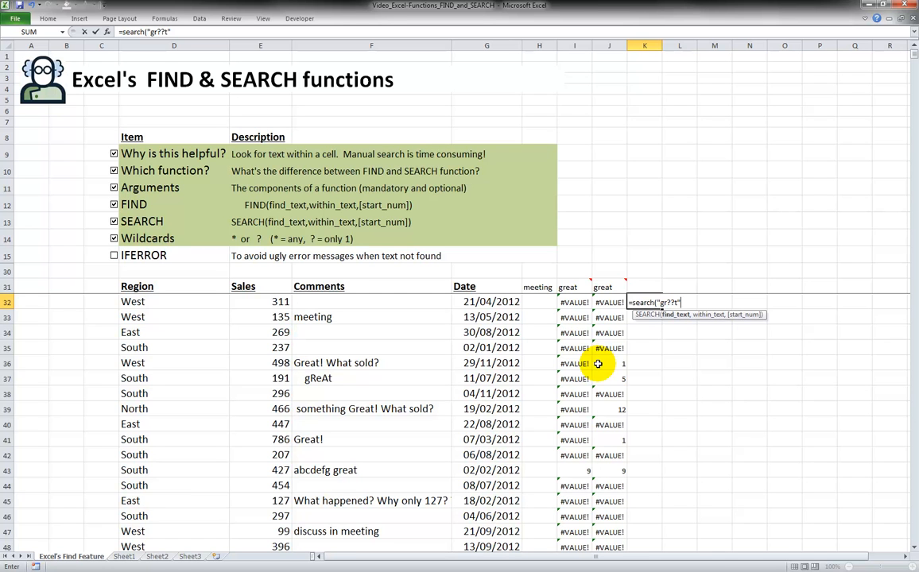
type(",")
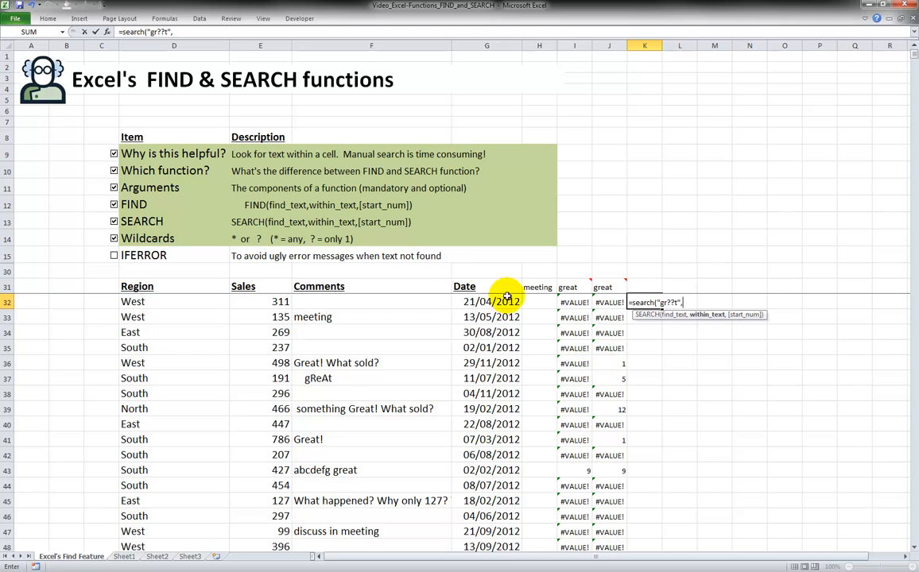
left_click(396, 301)
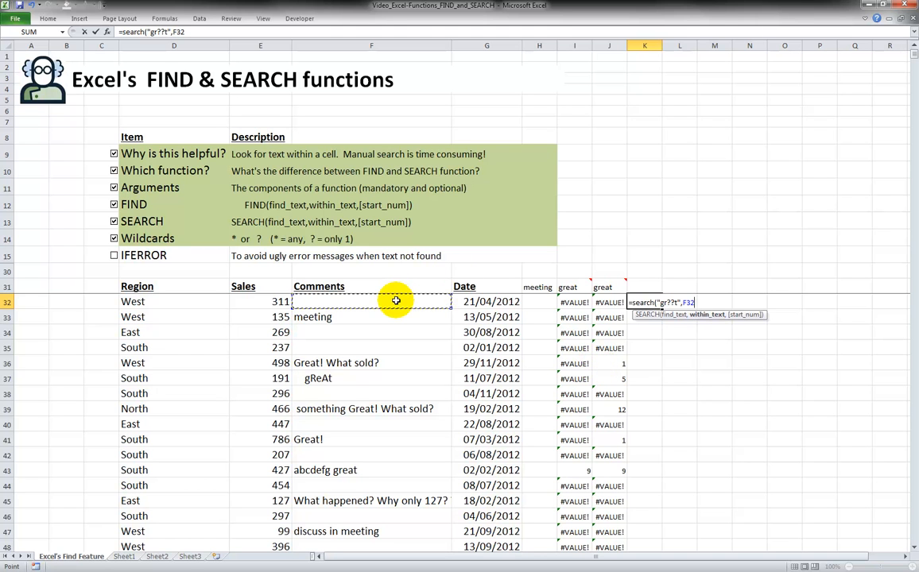
type(")")
key("ctrl+Return")
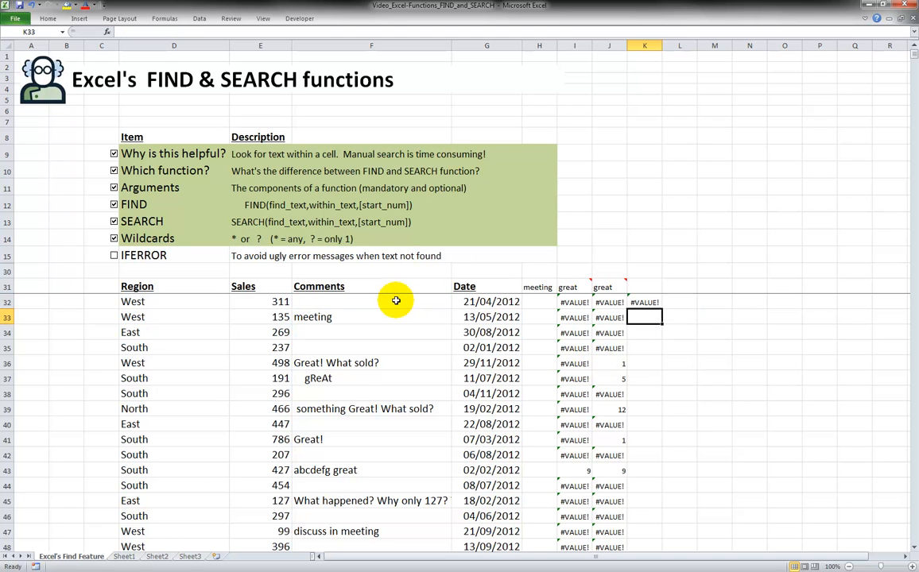
Copy the wildcard SEARCH formula down column K for all the sales data rows
double_click(661, 309)
left_click(644, 347)
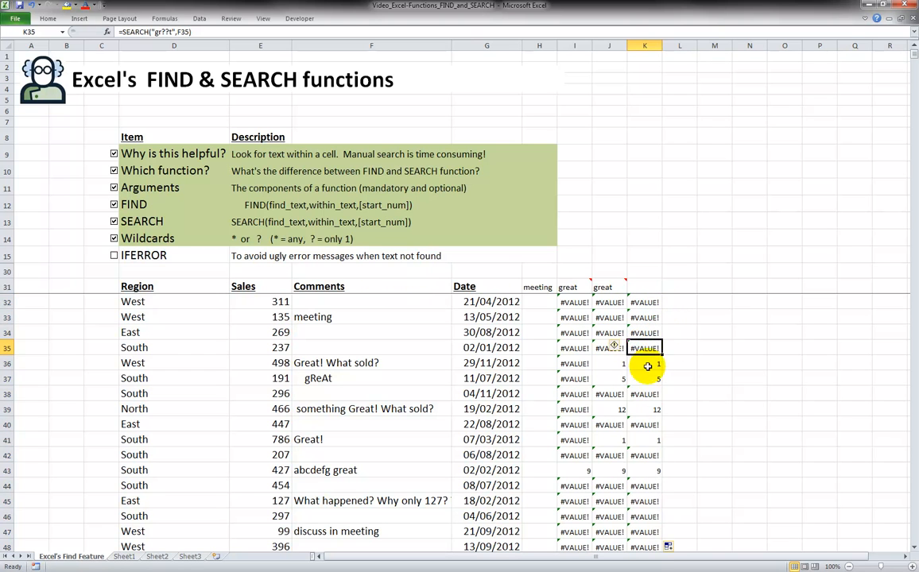
scroll(644, 443, "down", 2)
scroll(644, 444, "down", 5)
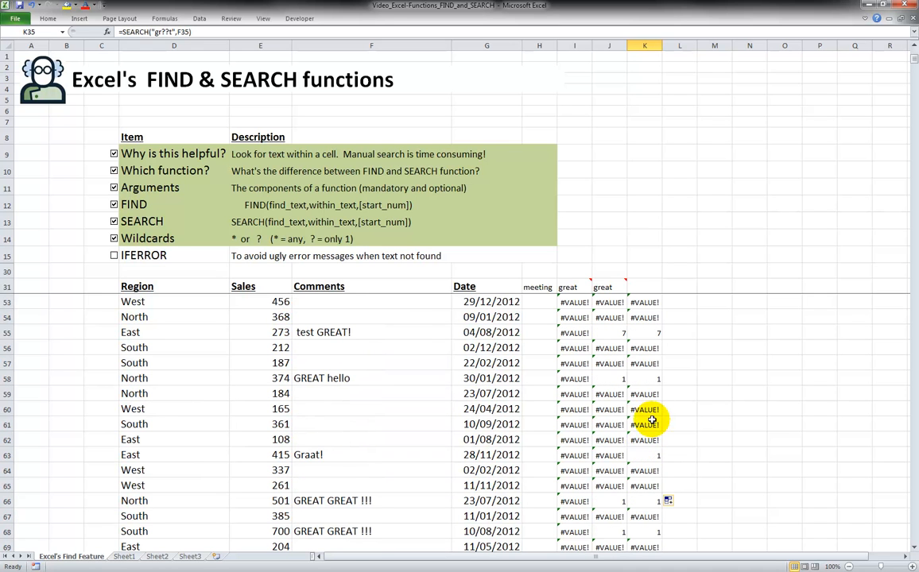
left_click(648, 455)
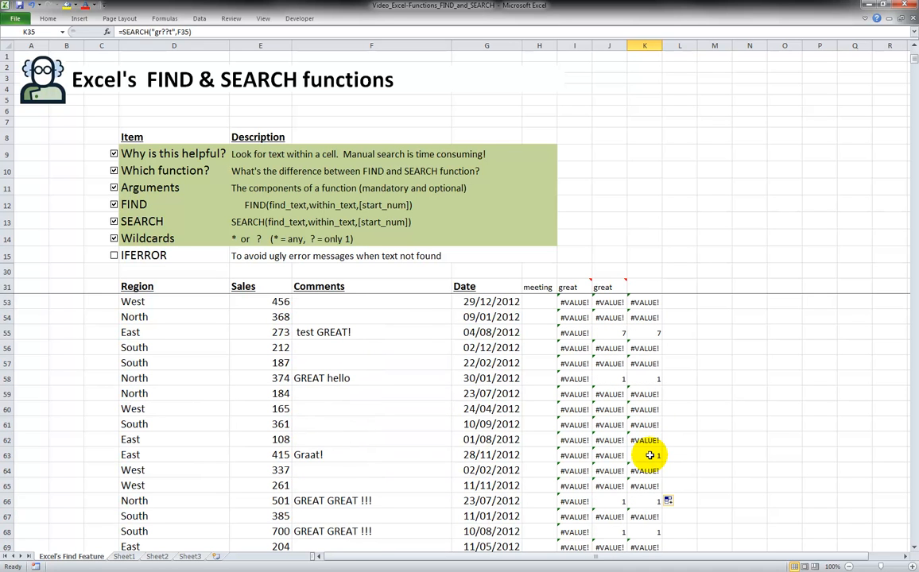
left_click(334, 453)
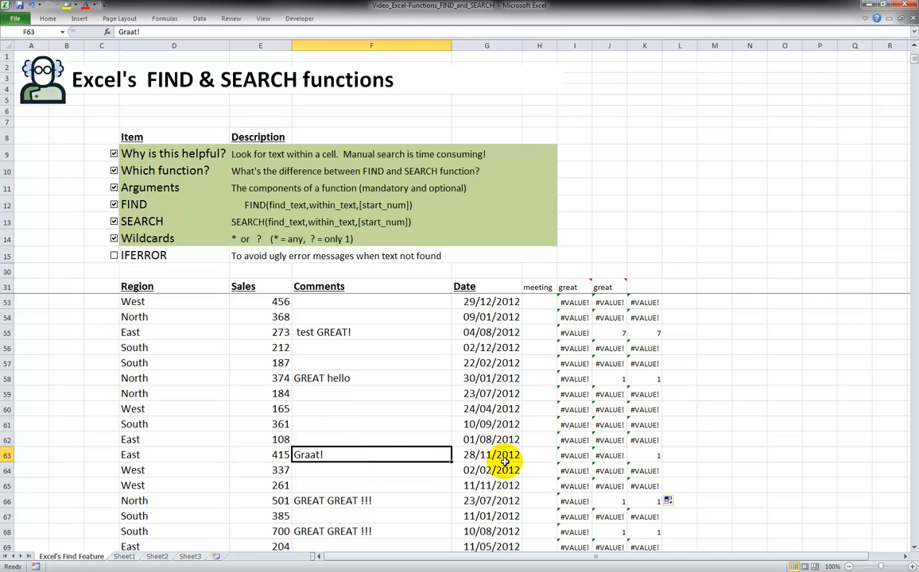
Edit the comment in F78 to read Grxat! to test the wildcard search against it
left_click(645, 455)
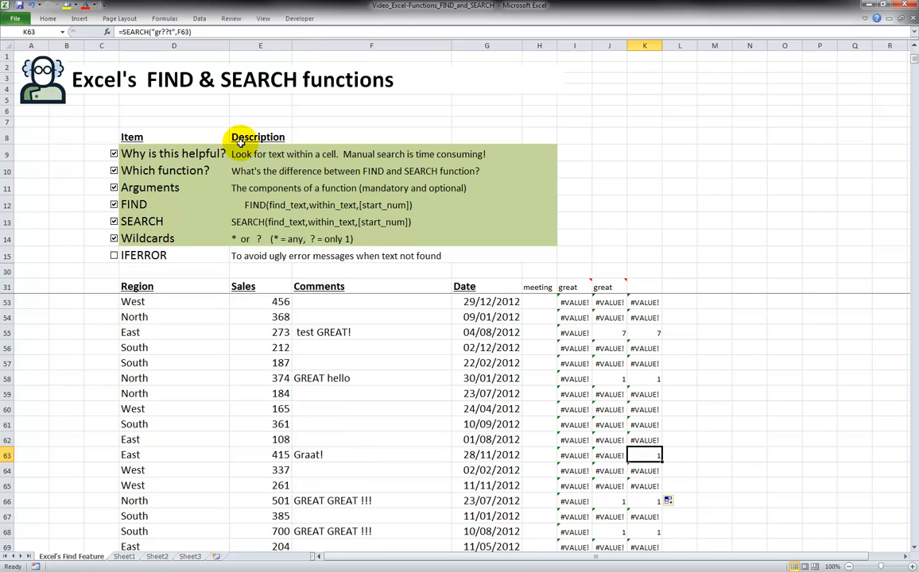
scroll(617, 381, "down", 4)
scroll(636, 429, "down", 2)
left_click(645, 409)
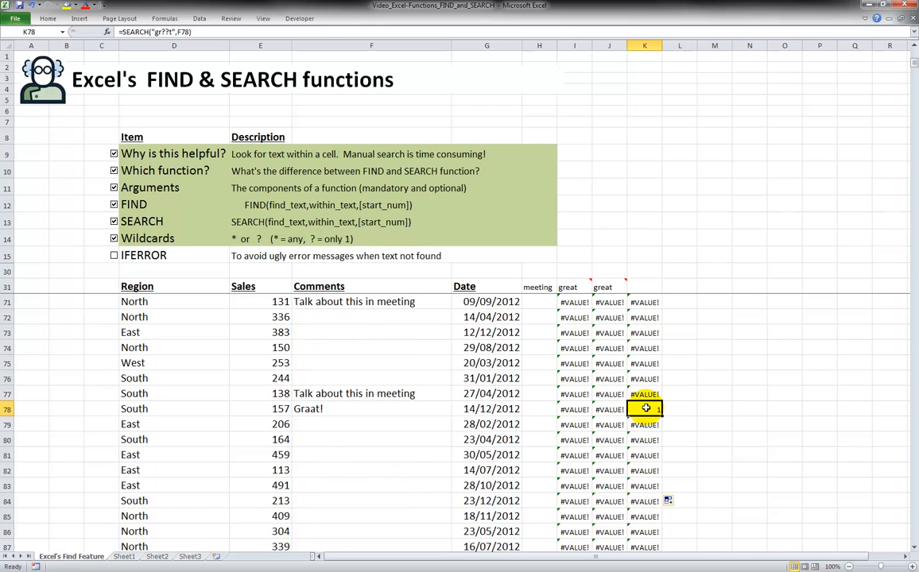
left_click(324, 410)
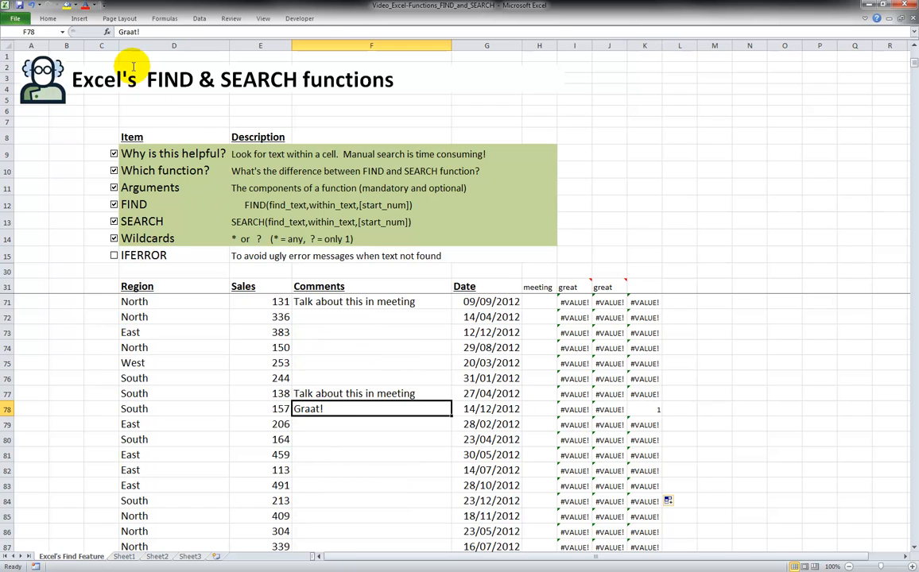
left_click(128, 32)
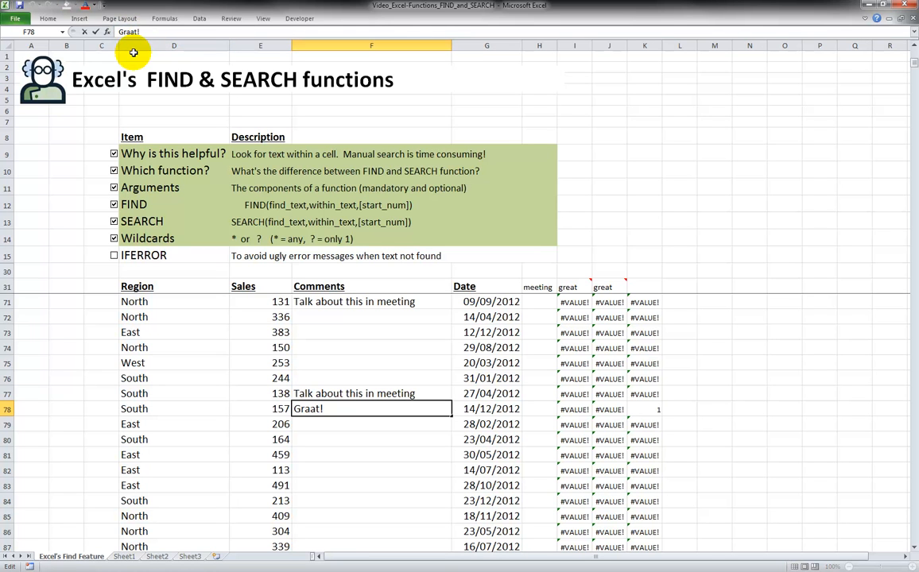
key("BackSpace")
type("x")
key("Return")
key("Up")
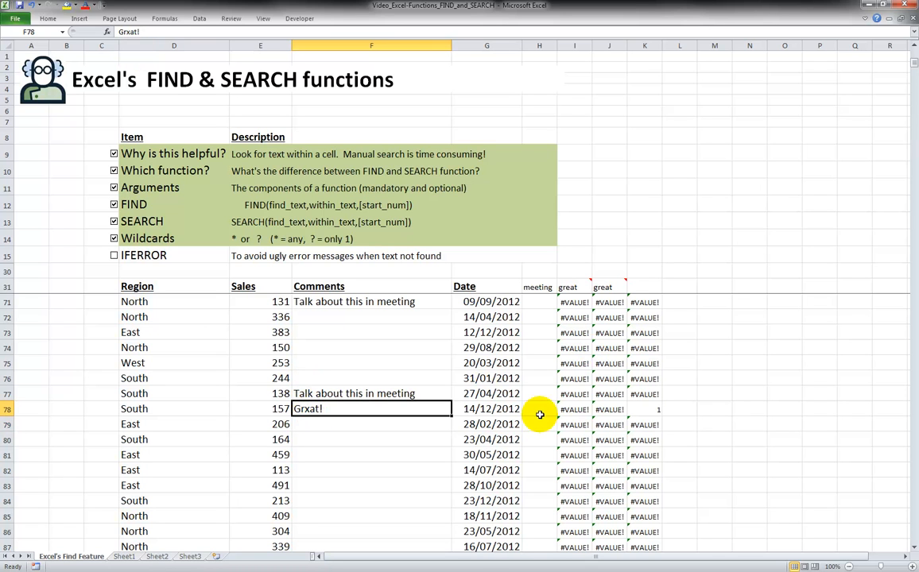
Check the wildcard SEARCH results in column K from the first to the last data row
left_click(644, 408)
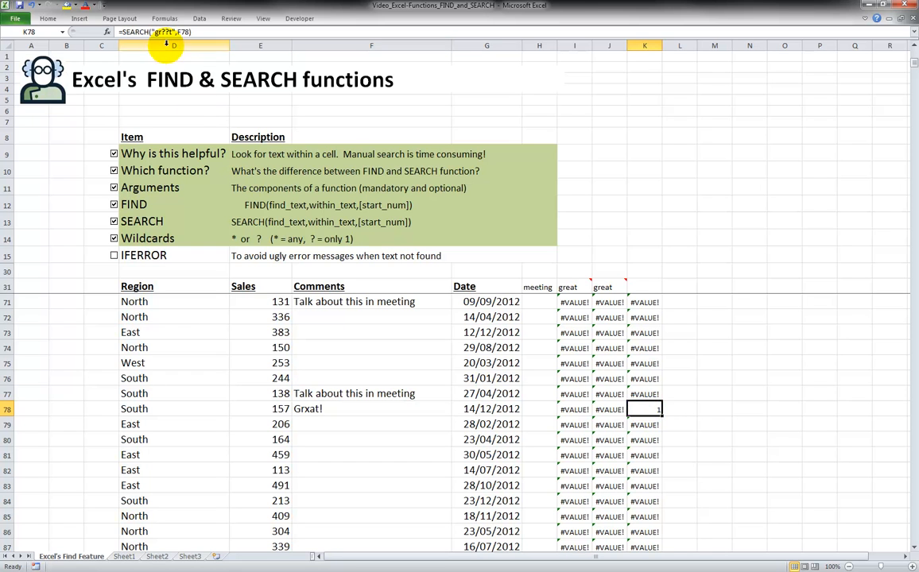
left_click(654, 362)
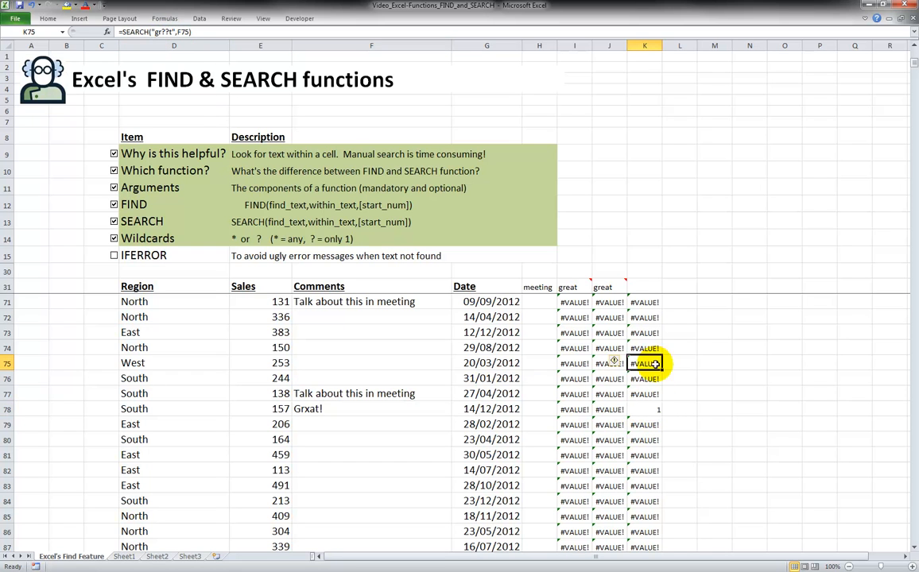
left_click(652, 438)
key("ctrl+Down")
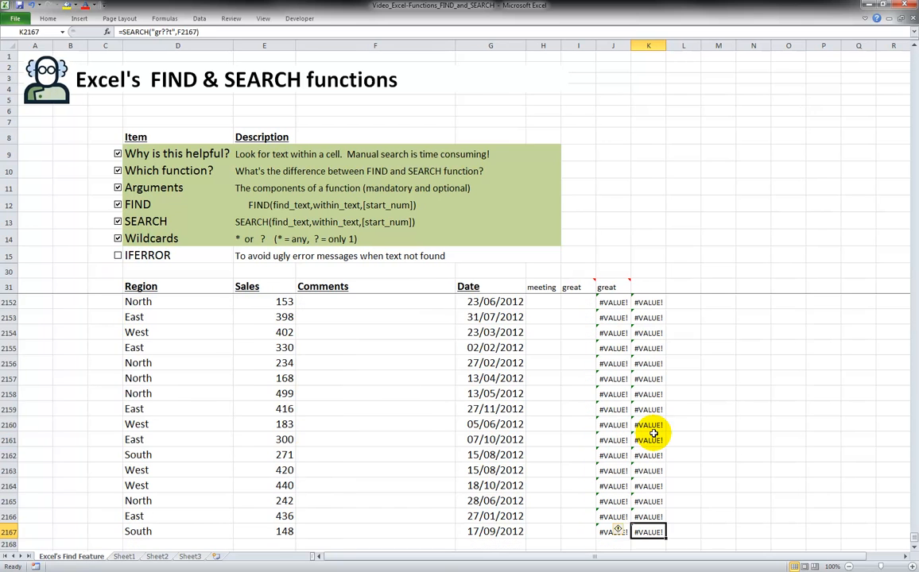
key("ctrl+Up")
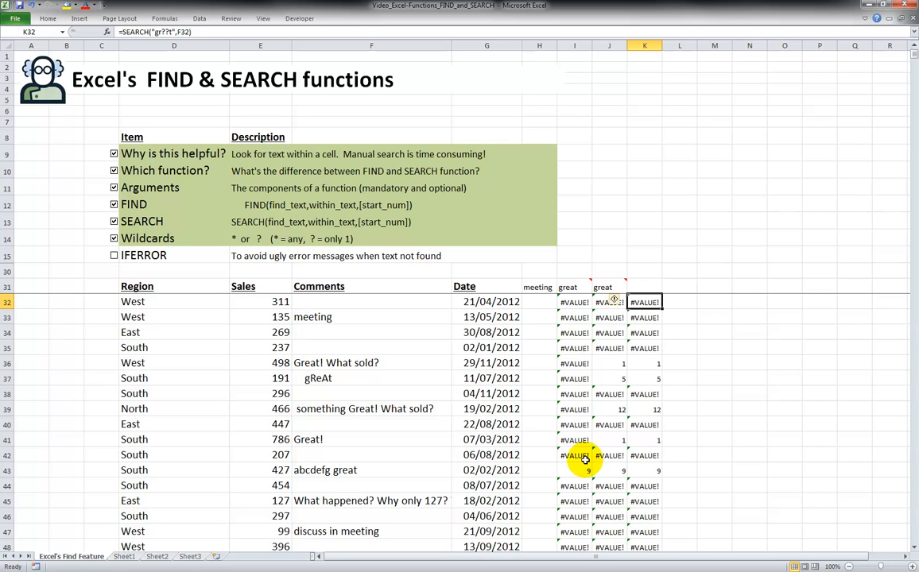
scroll(584, 460, "down", 5)
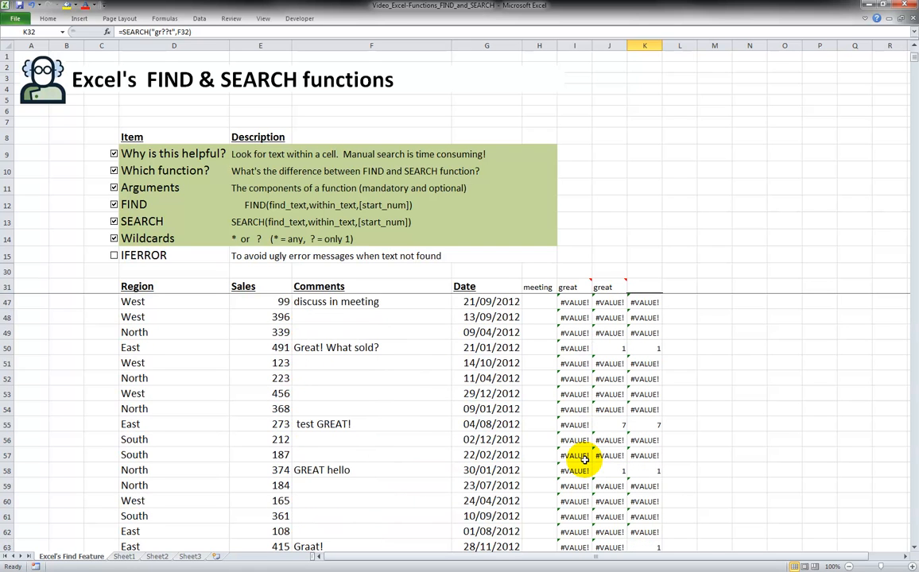
scroll(584, 459, "down", 4)
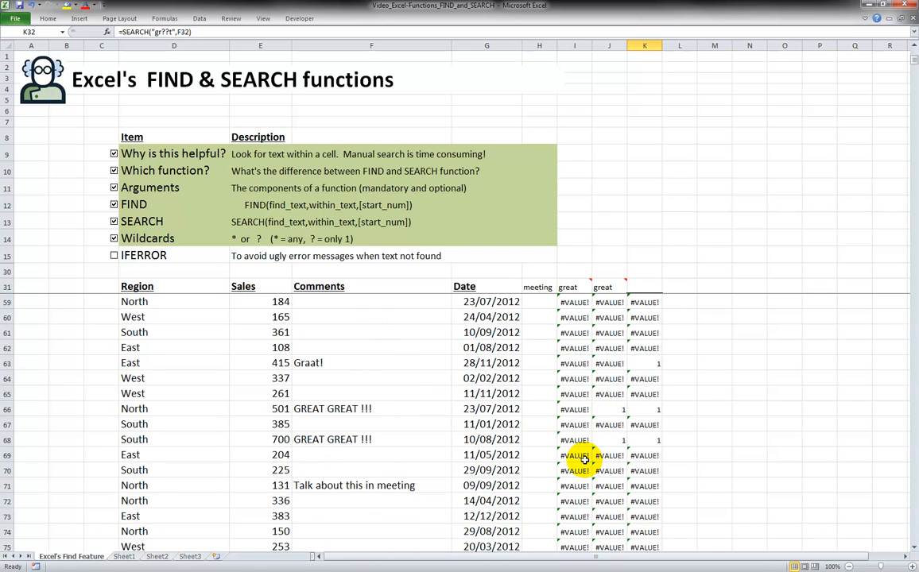
scroll(585, 459, "down", 1)
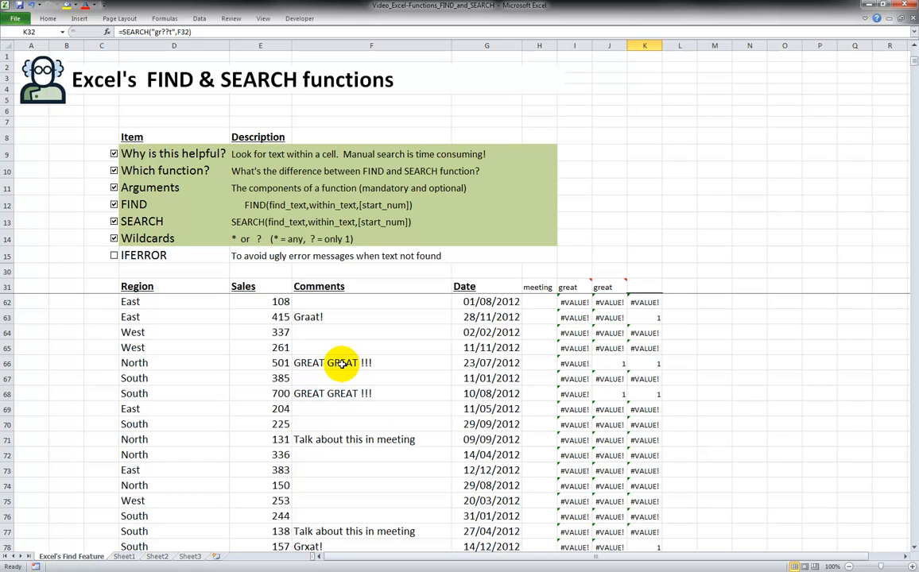
In L66, enter =SEARCH("great",F66,6) to search for great starting from the sixth character
left_click(677, 363)
type("=search")
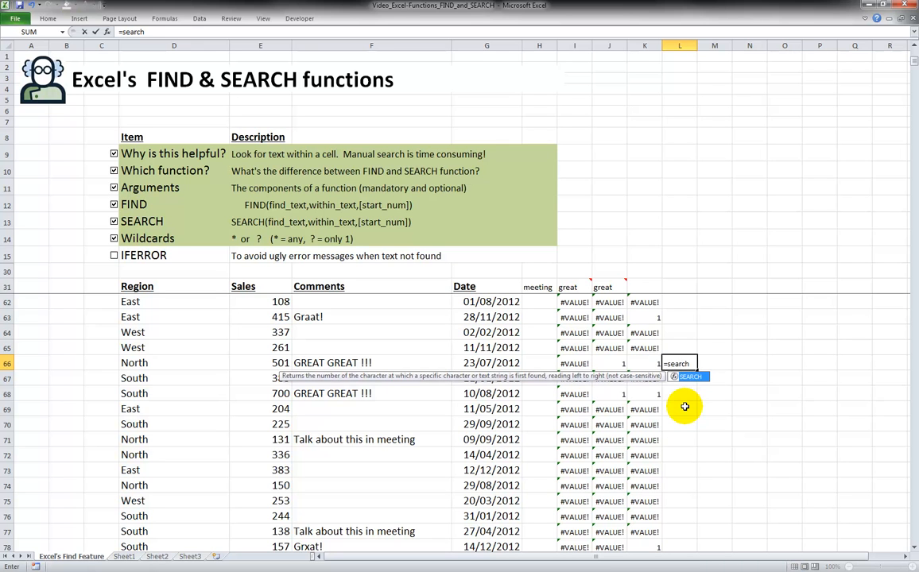
type("(")
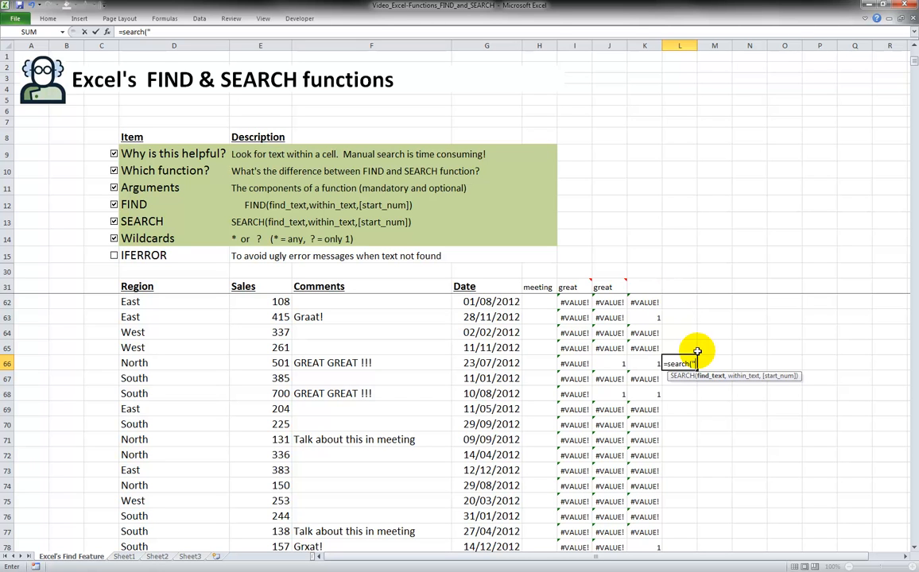
type("reat\",")
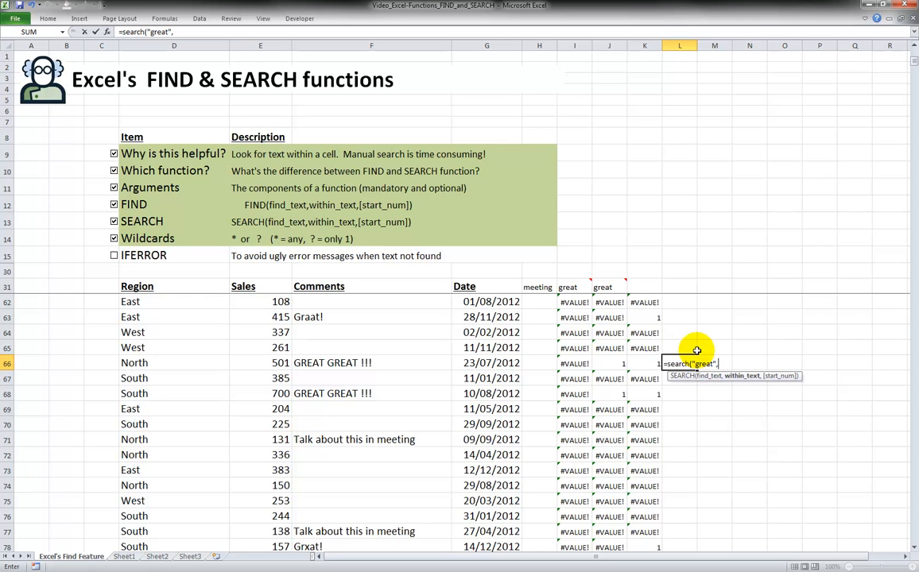
left_click(398, 364)
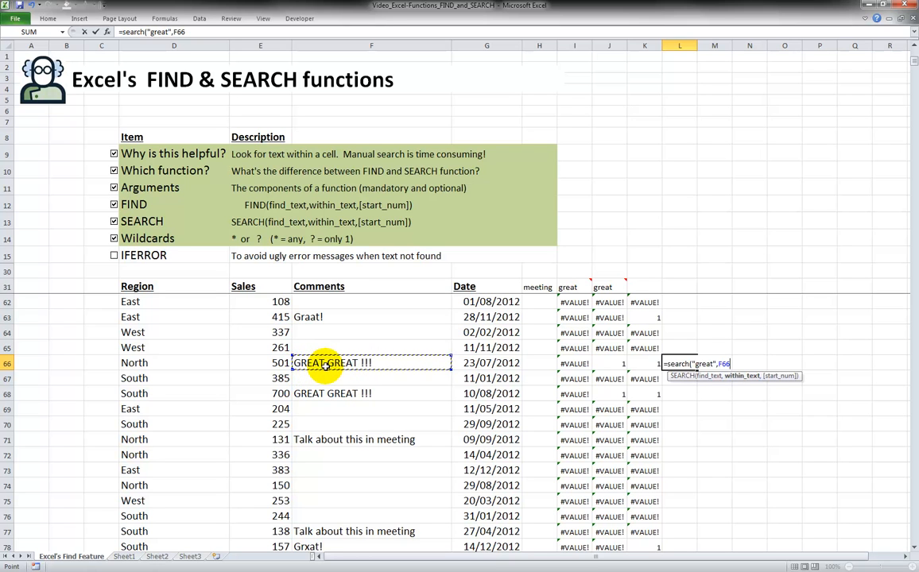
left_click(204, 35)
type(",6")
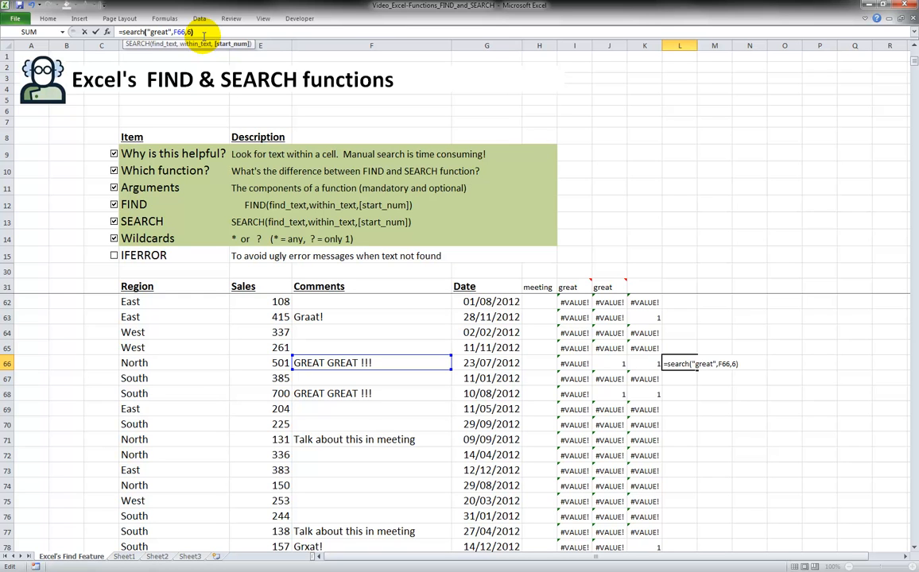
key("Return")
key("Up")
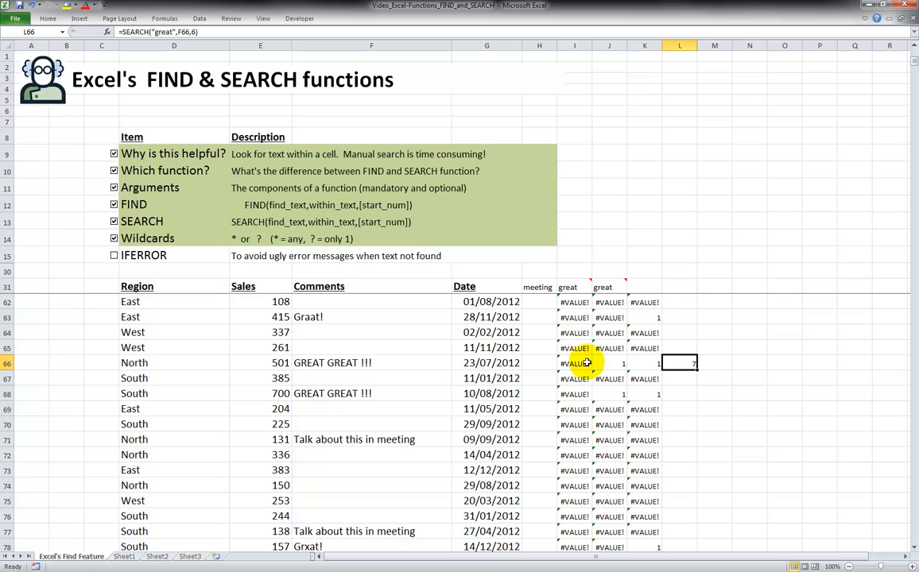
Copy the L66 start-position formula to the rest of column L, covering L32 through L75
left_click_drag(697, 371, 683, 505)
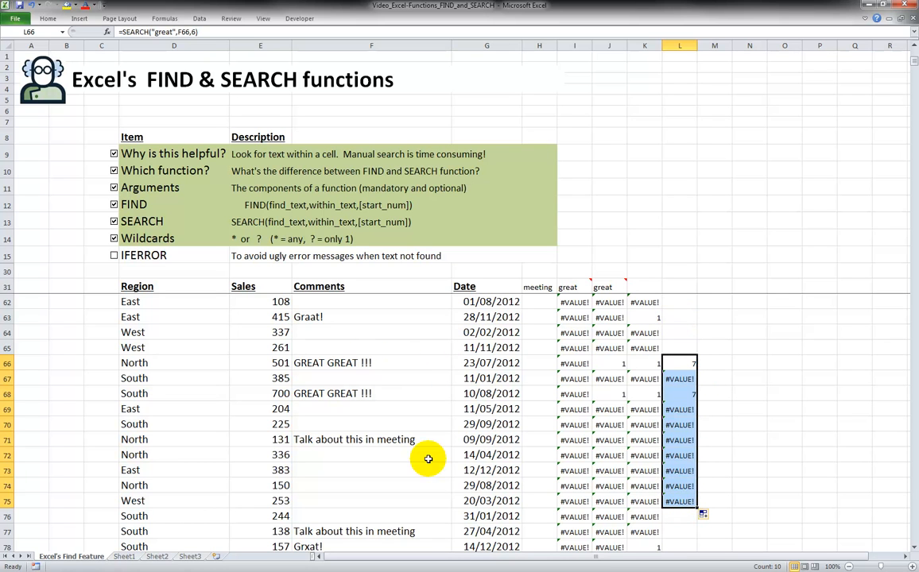
left_click(673, 367)
key("ctrl+c")
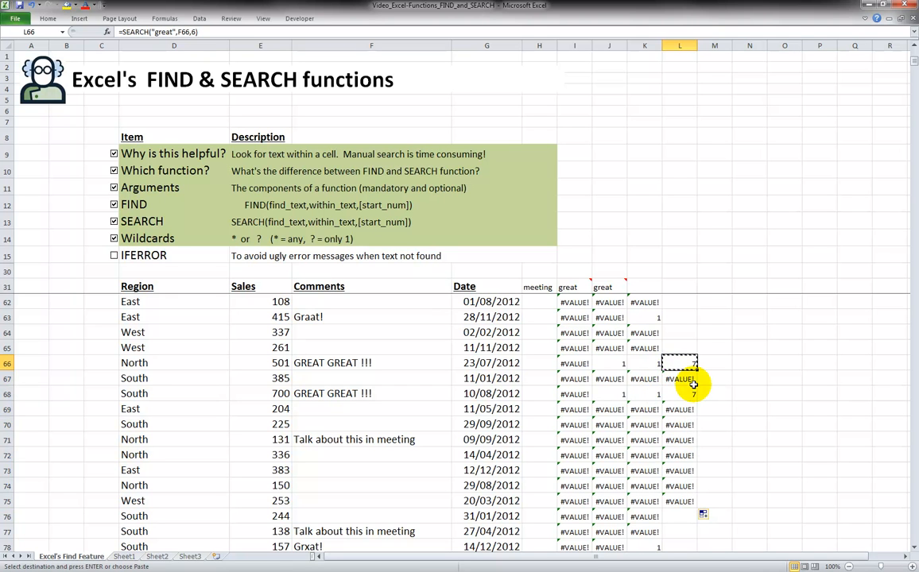
key("Up")
key("shift+Up")
key("shift+Up")
key("shift+Up")
key("shift+Up")
key("shift+Up")
key("shift+Up")
key("shift+Up")
key("shift+Up")
key("shift+Up")
key("shift+Up")
key("shift+Up")
key("shift+Up")
key("shift+Up")
key("shift+Up")
key("shift+Up")
key("shift+Up")
key("shift+Up")
key("shift+Up")
key("shift+Up")
key("shift+Up")
key("shift+Up")
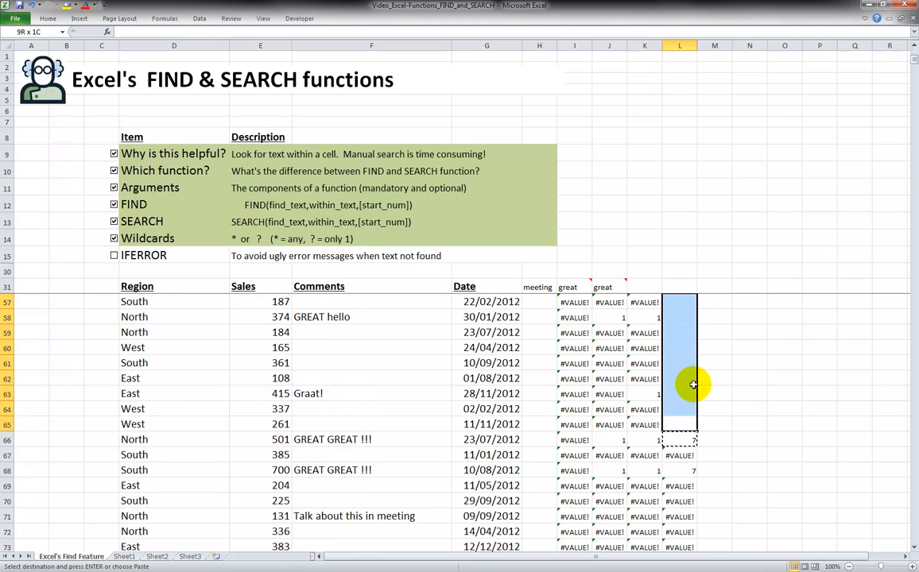
key("shift+Up")
key("shift+Up")
key("shift+Up")
key("shift+Up")
key("shift+Up")
key("shift+Up")
key("shift+Up")
key("shift+Up")
key("shift+Up")
key("shift+Up")
key("shift+Up")
key("shift+Up")
key("shift+Up")
key("shift+Up")
key("shift+Up")
key("shift+Up")
key("shift+Up")
key("shift+Up")
key("shift+Up")
key("shift+Up")
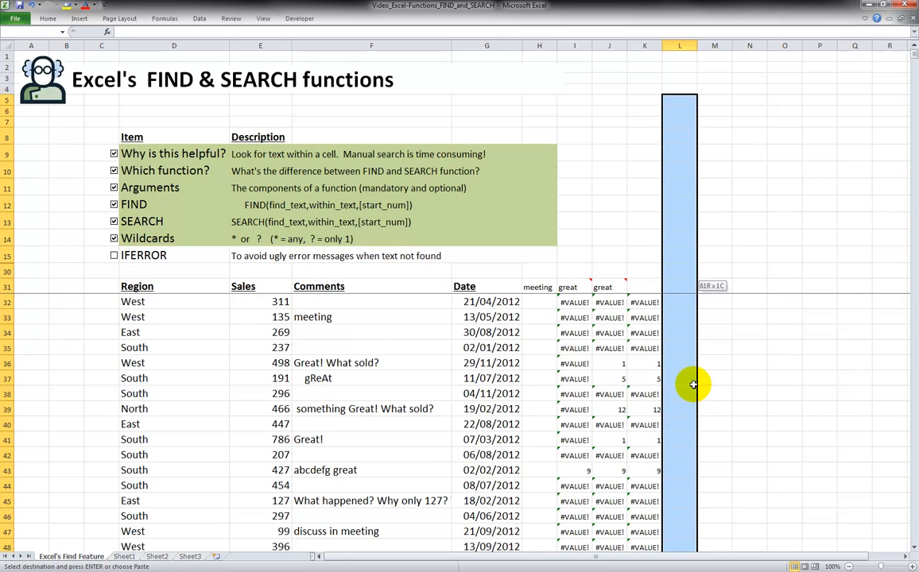
key("shift+Down")
key("shift+Down")
key("shift+Down")
key("shift+Down")
key("shift+Down")
key("shift+Down")
key("shift+Down")
key("shift+Down")
key("shift+Down")
key("shift+Down")
key("shift+Down")
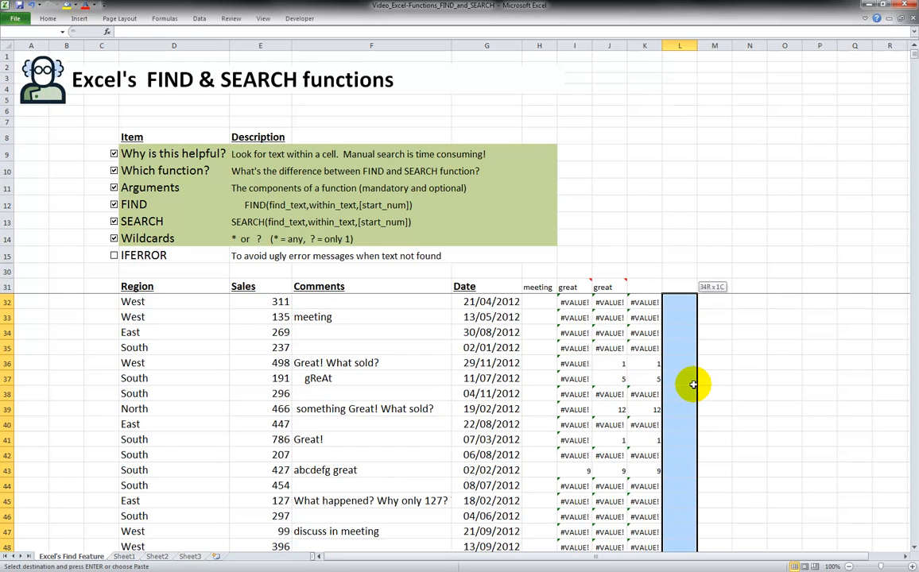
key("ctrl+v")
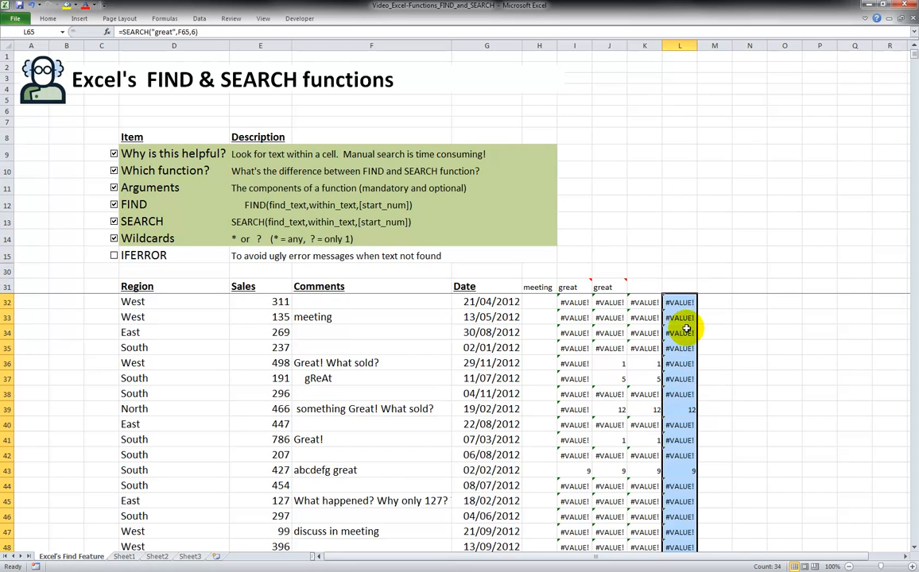
Inspect the column L results and formulas against the comments in rows 32 to 43
left_click(677, 303)
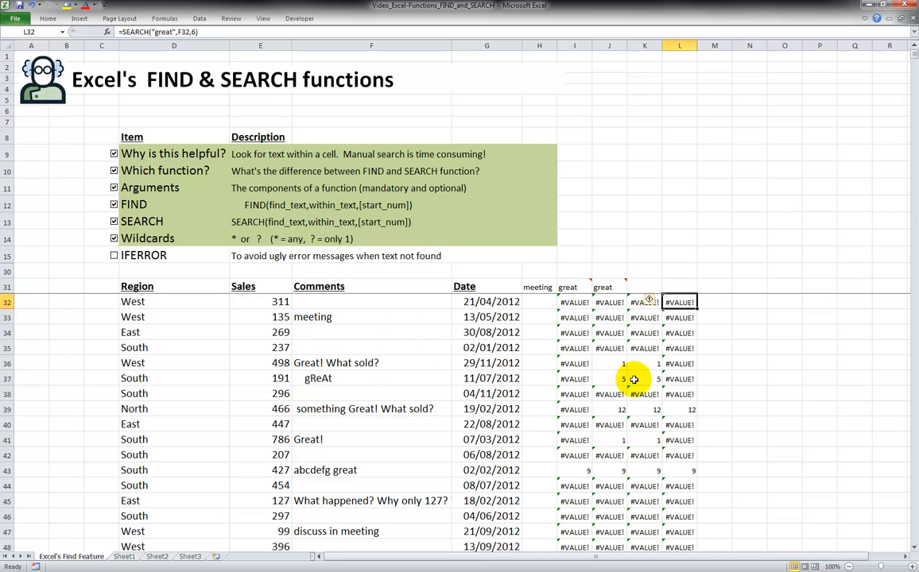
left_click(679, 363)
left_click(343, 369)
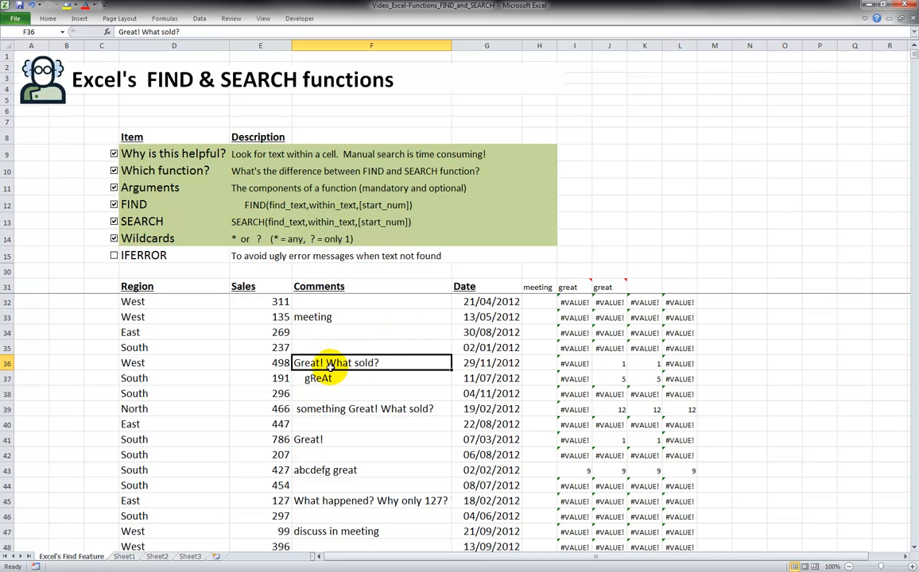
left_click(685, 364)
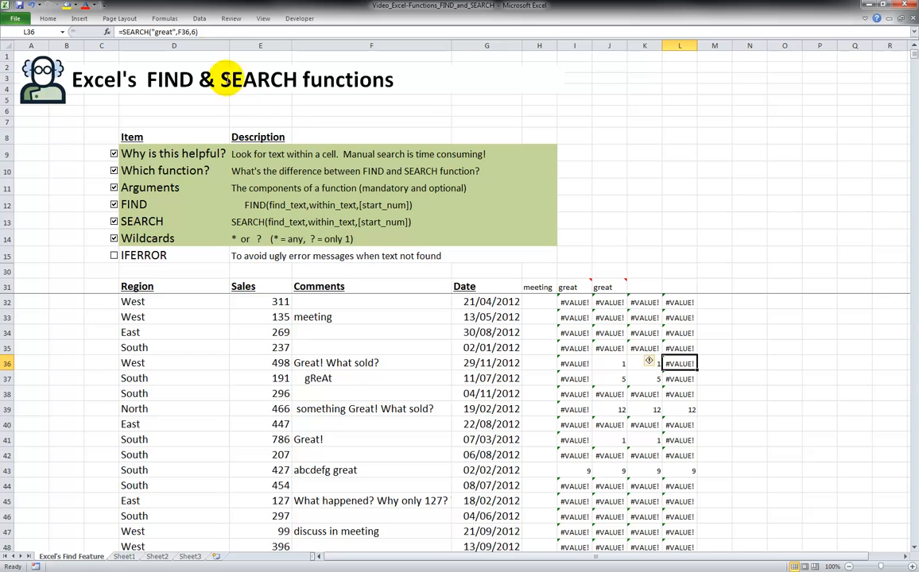
left_click(183, 32)
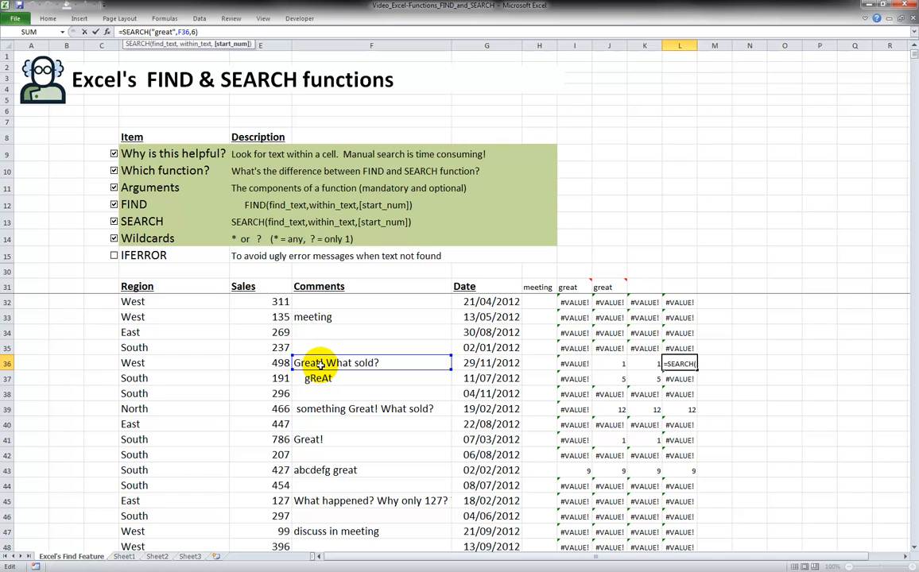
key("ctrl+Return")
left_click(671, 410)
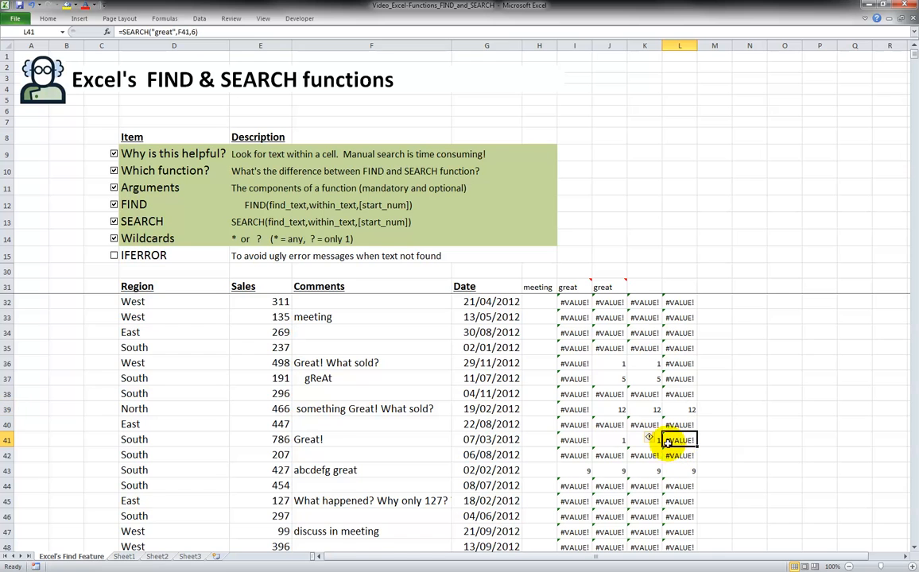
left_click(358, 438)
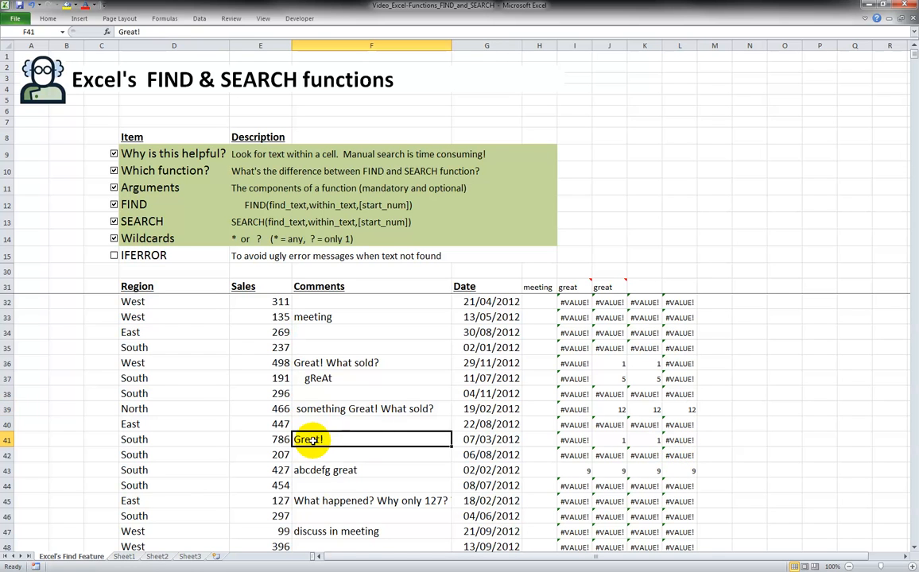
left_click(680, 472)
Shorten the comment in F43 to a great
left_click(386, 471)
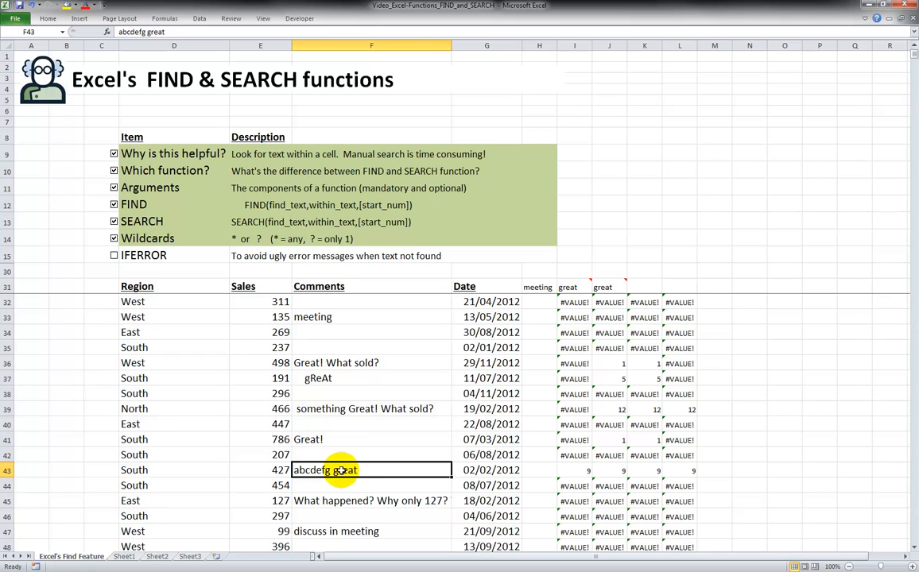
left_click(120, 32)
key("Delete")
key("Delete")
key("Delete")
key("Delete")
key("Delete")
key("Delete")
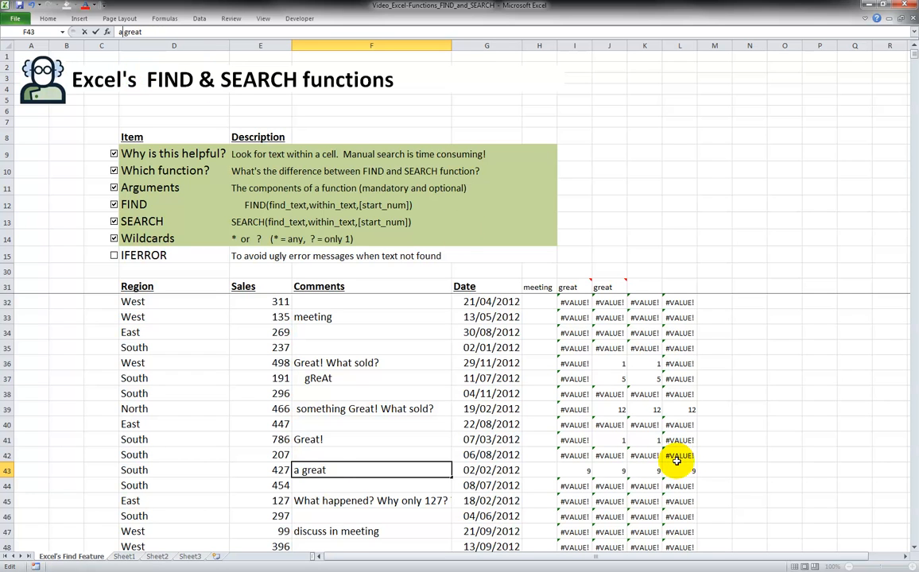
key("Return")
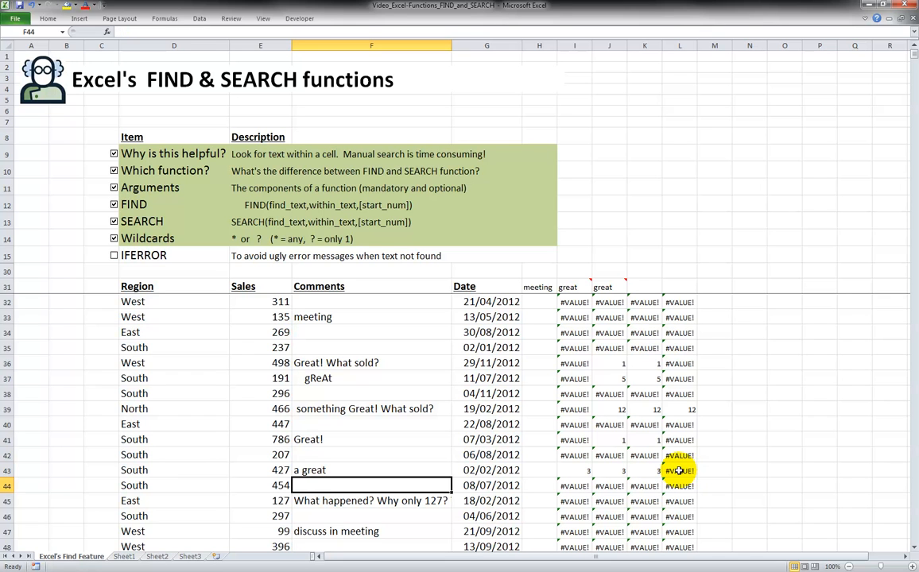
Compare the FIND, SEARCH, wildcard and start-position results across row 43
left_click(588, 470)
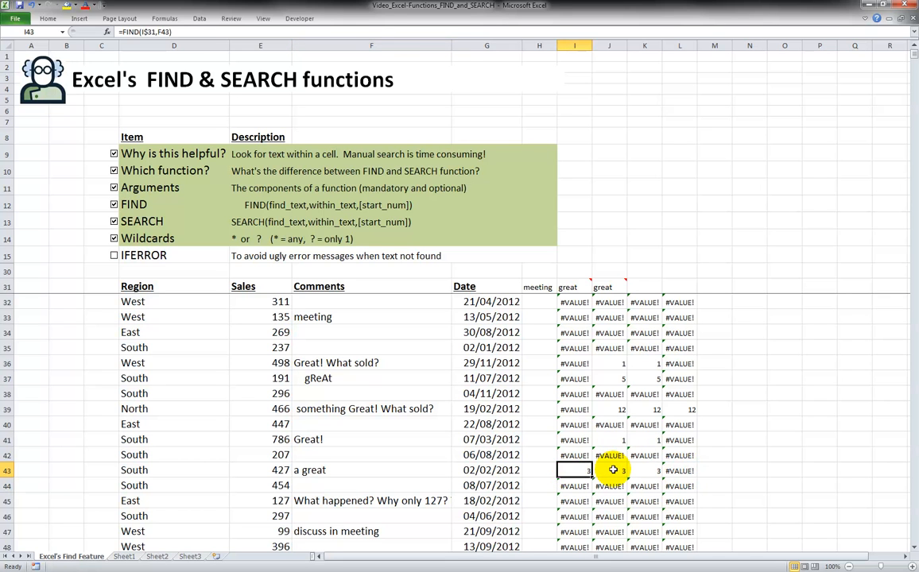
left_click(614, 470)
left_click(642, 470)
left_click(678, 470)
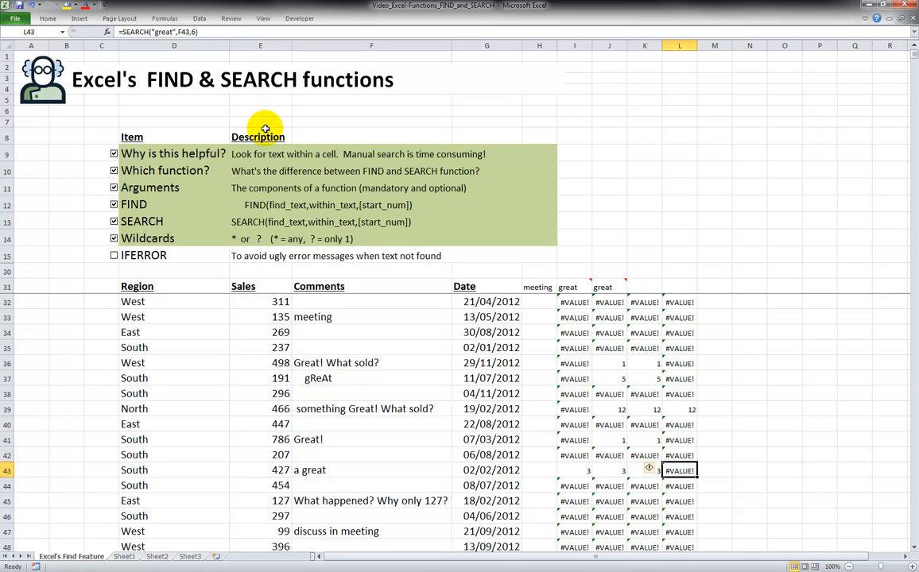
Extend the comment in F43 so it reads "a great great"
left_click(187, 32)
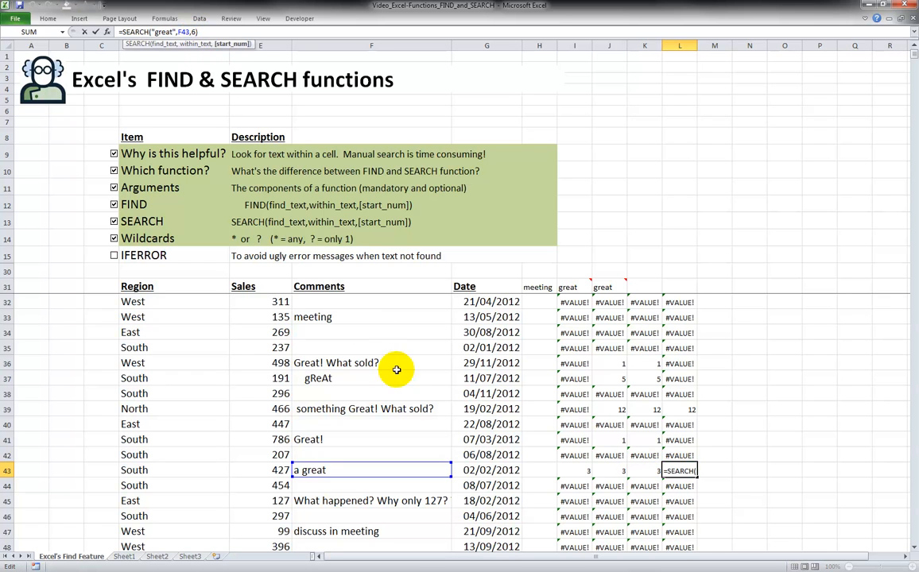
left_click(335, 475)
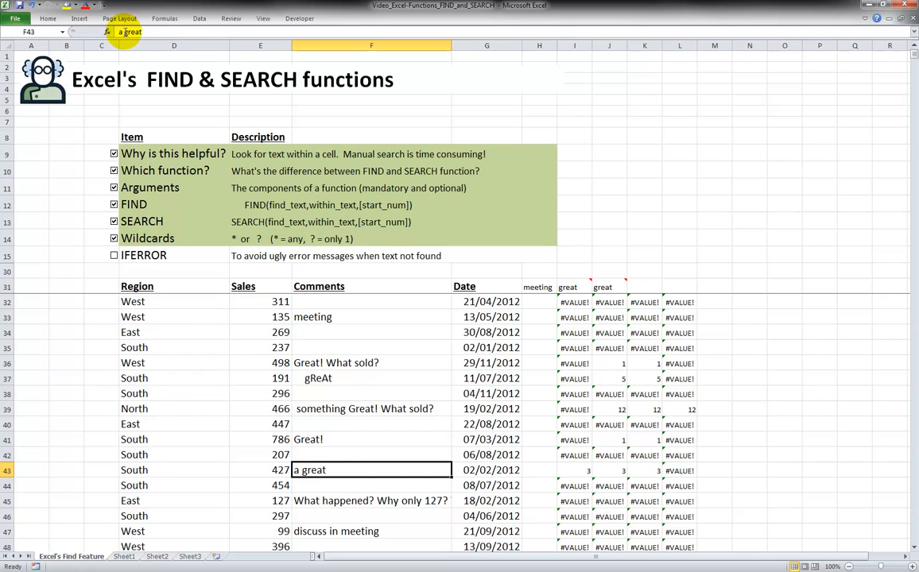
left_click(119, 32)
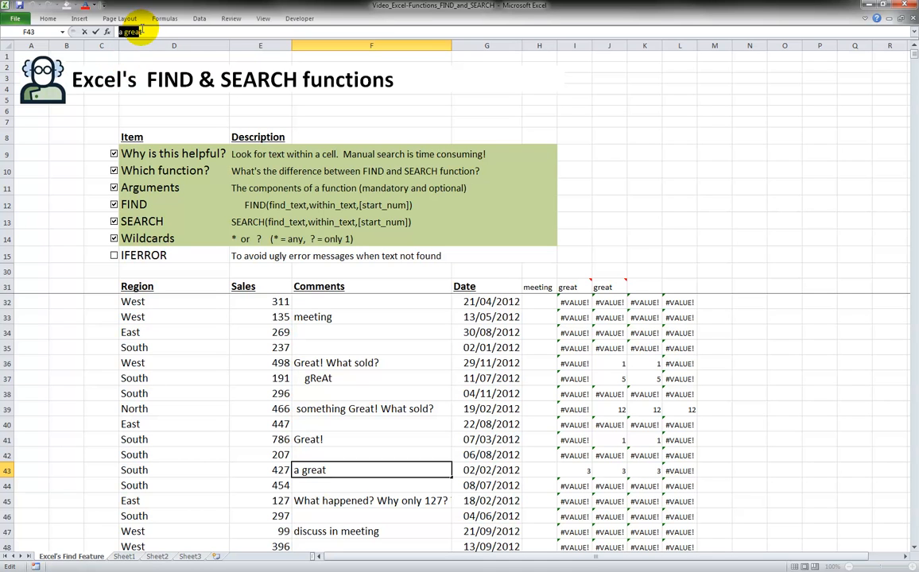
left_click(144, 32)
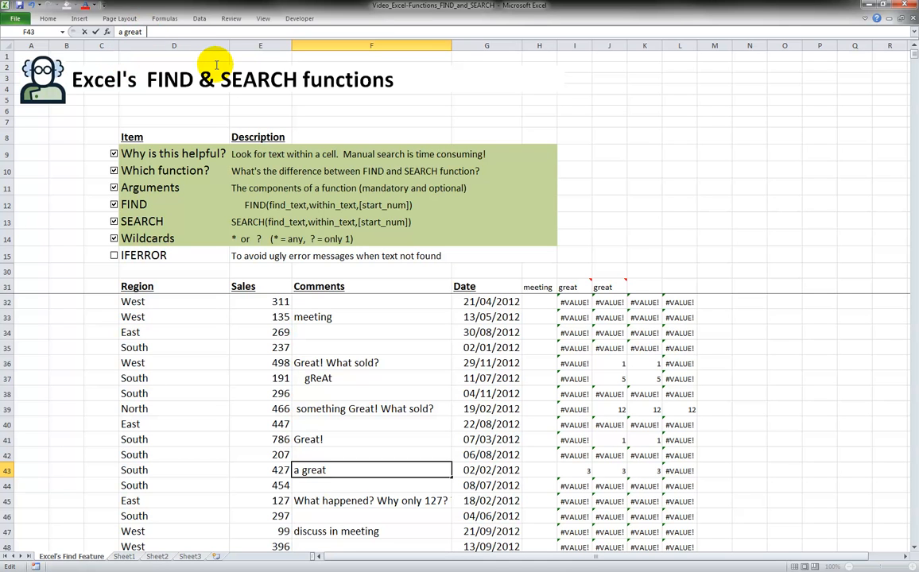
type("great")
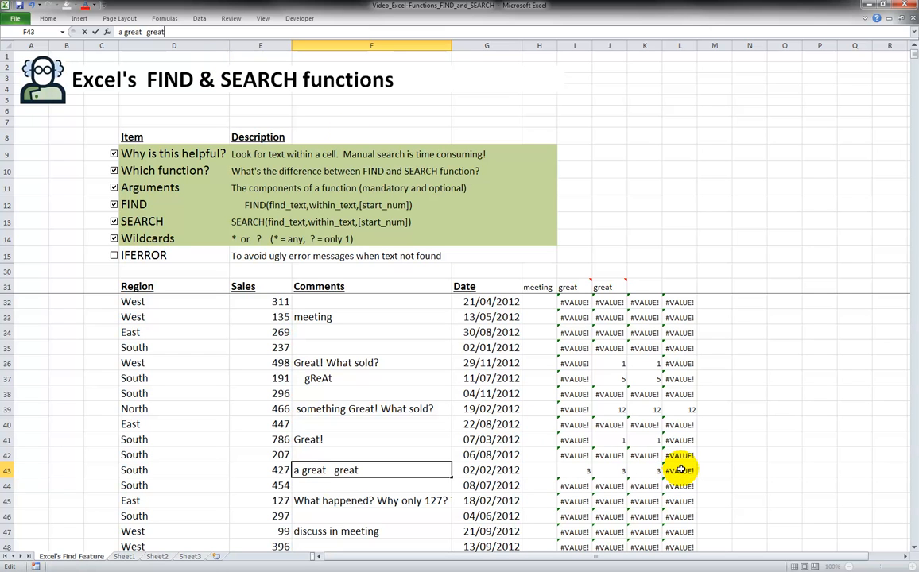
key("Return")
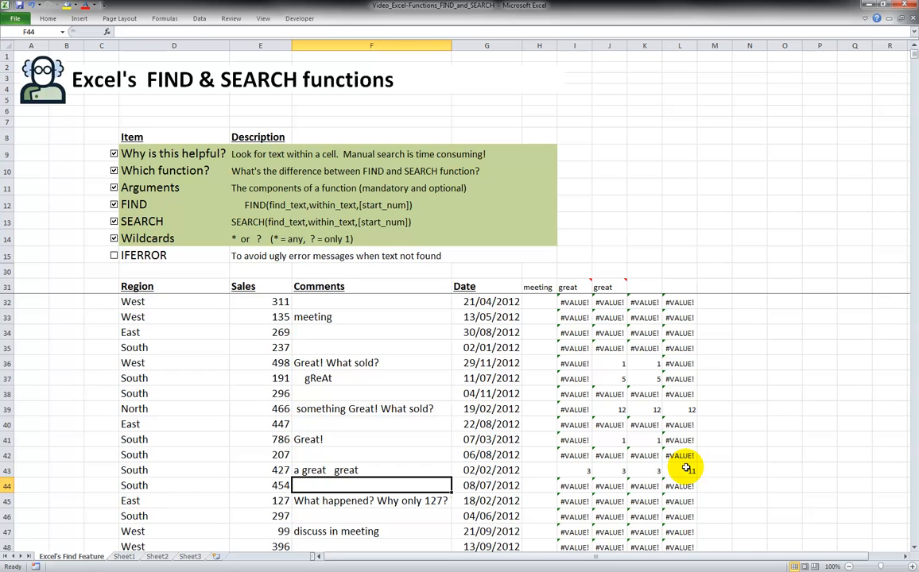
Examine the start-position result in L43 and the error values at the top of column L
left_click(686, 469)
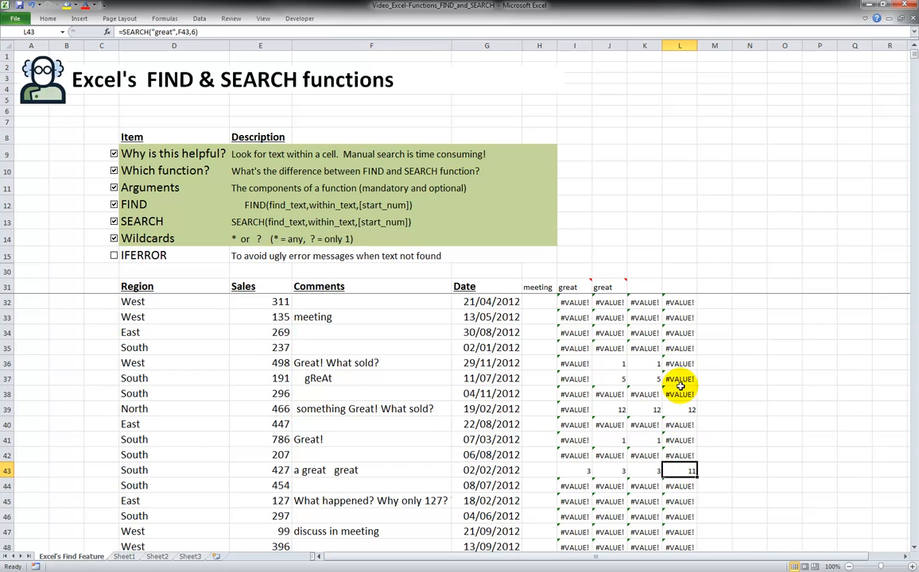
left_click(689, 273)
key("Down")
key("Down")
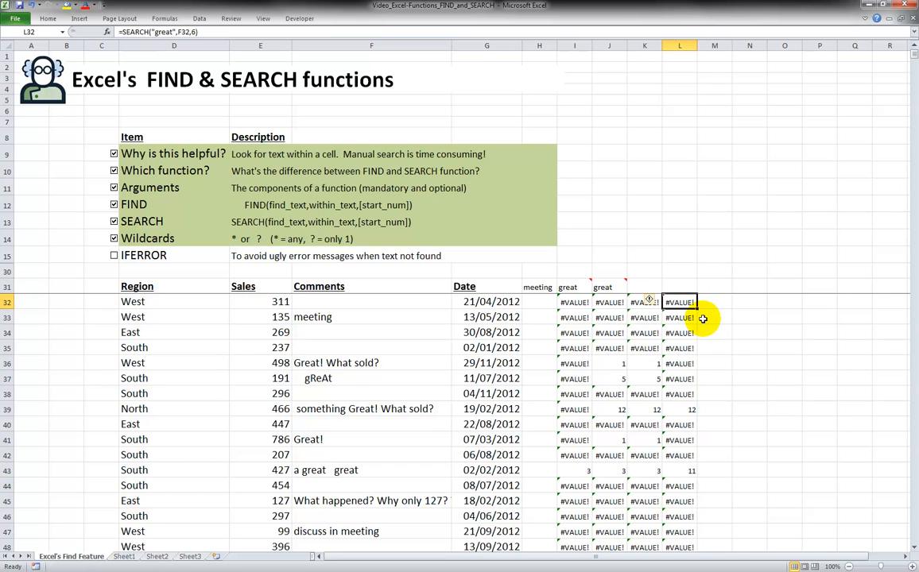
key("Down")
key("Up")
key("Up")
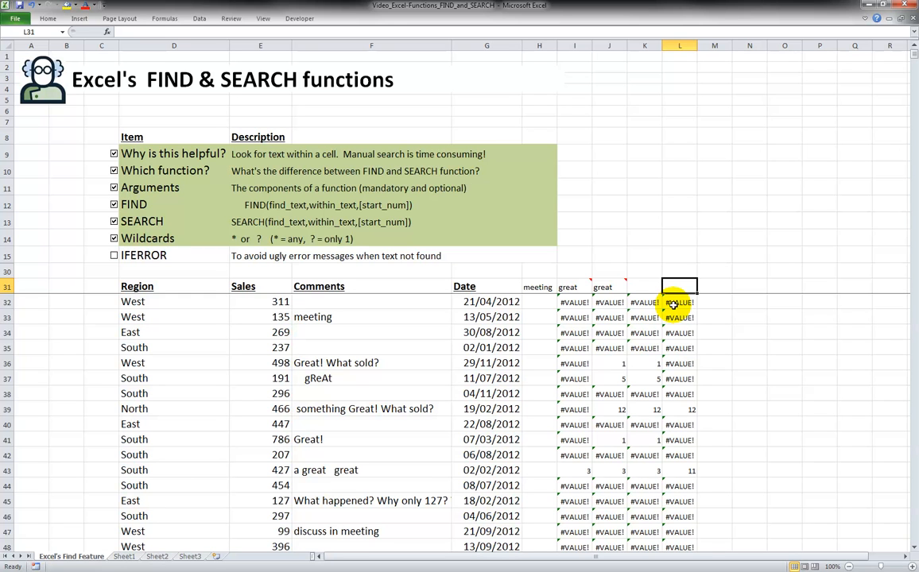
left_click(673, 303)
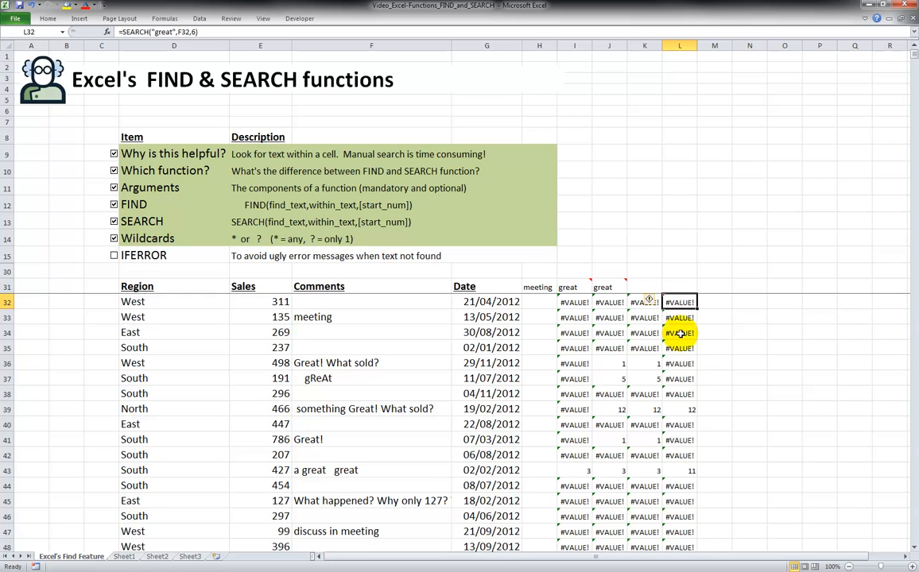
left_click(682, 288)
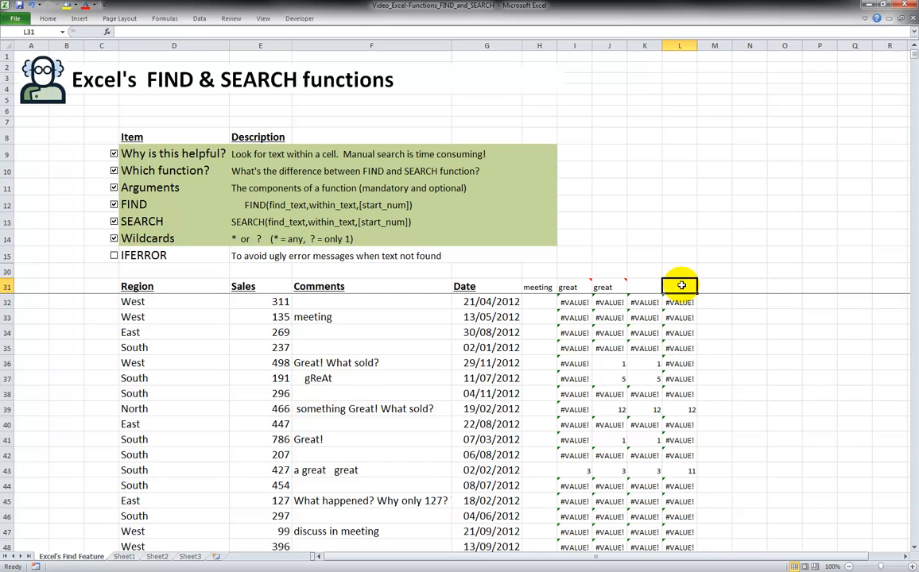
Tick the IFERROR checklist item and wrap the L32 formula as =IFERROR(SEARCH("great",F32,6),"")
left_click(114, 255)
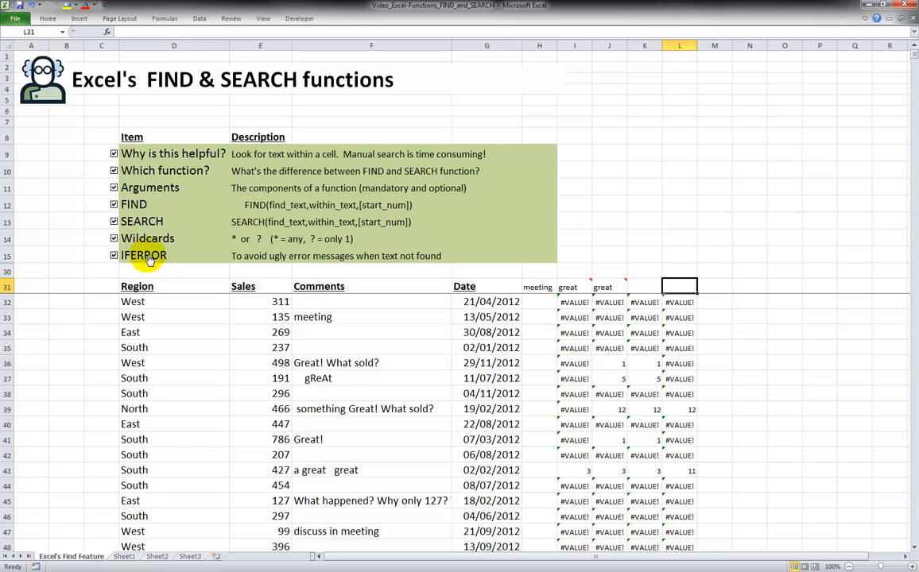
left_click(679, 303)
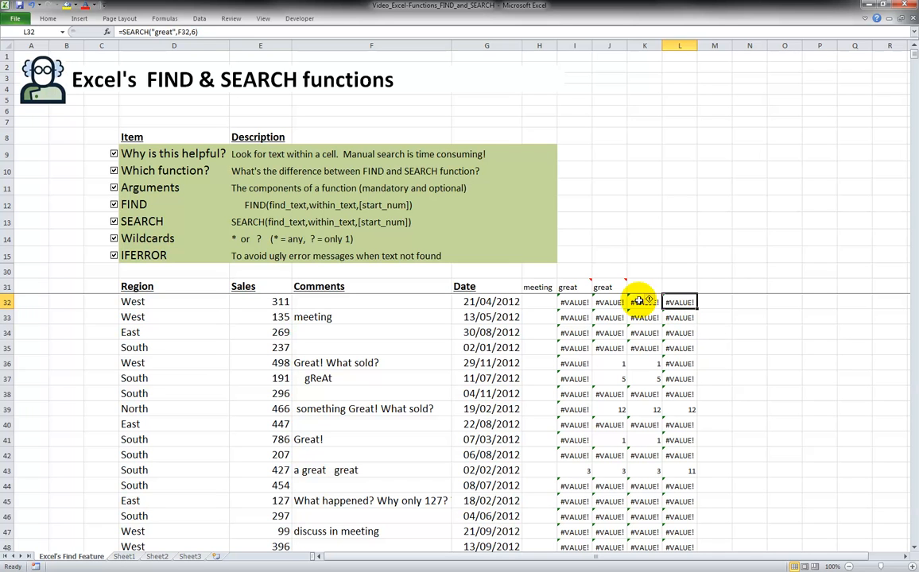
left_click(123, 34)
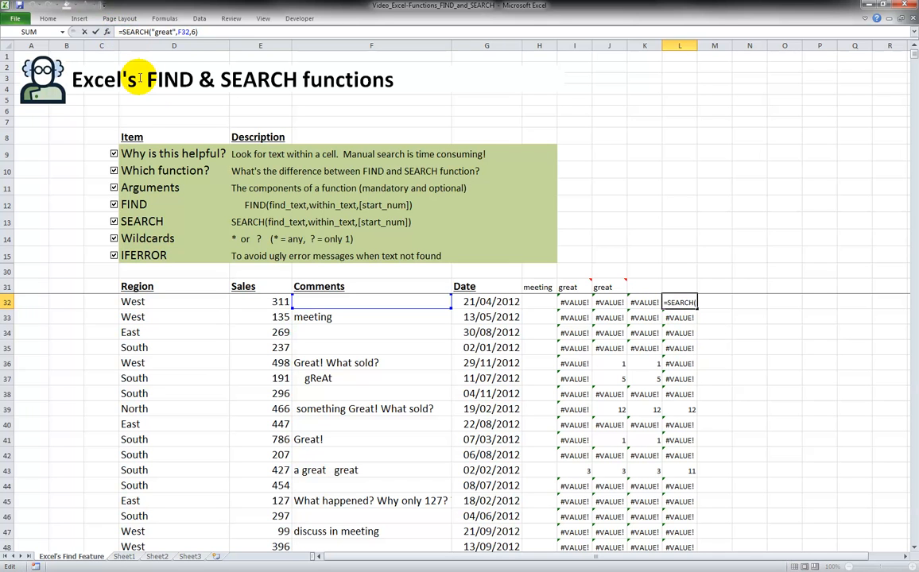
type("iferror(")
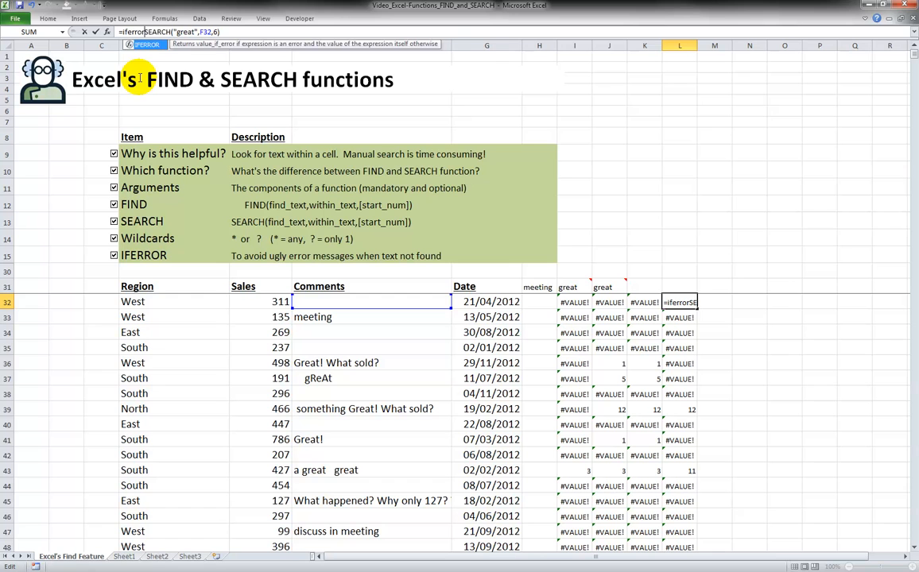
key("End")
type(",")
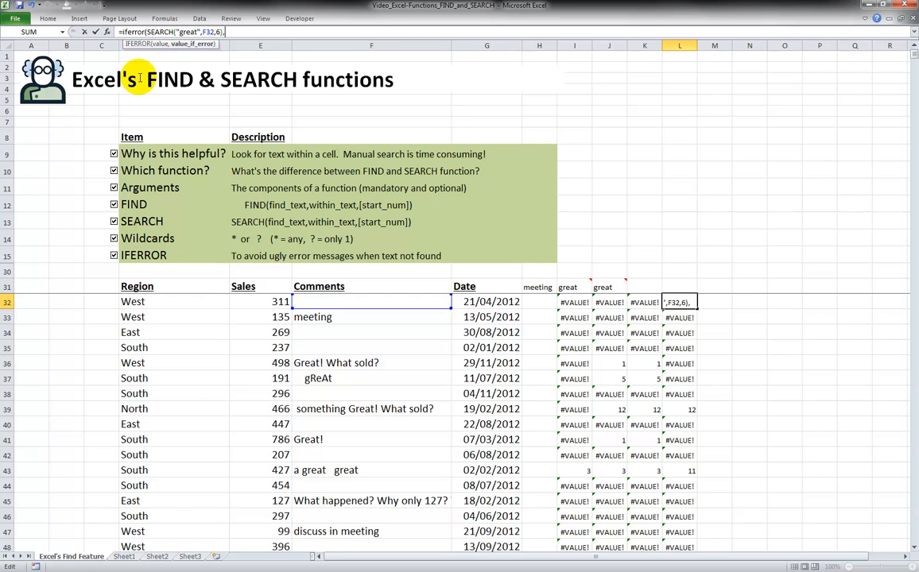
type("\"\")")
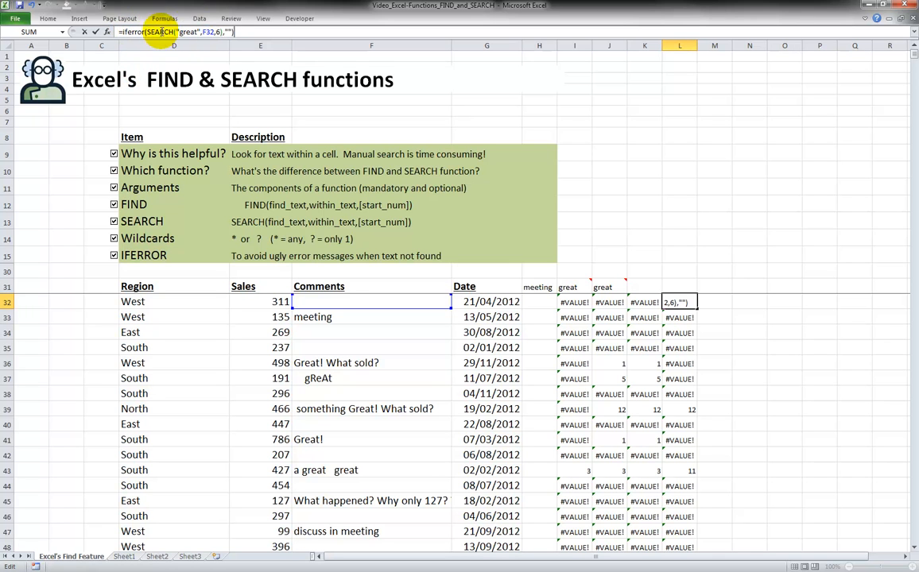
left_click(227, 32)
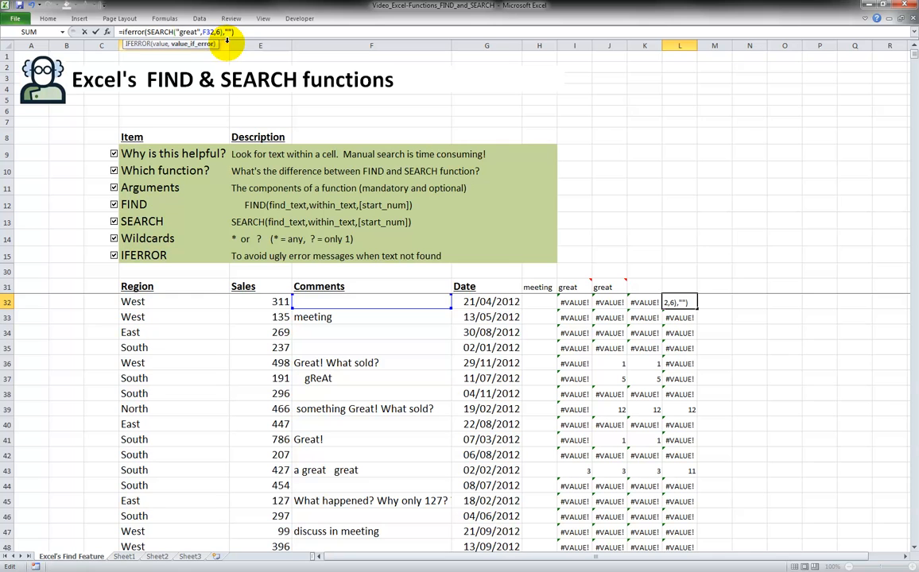
left_click_drag(147, 32, 223, 32)
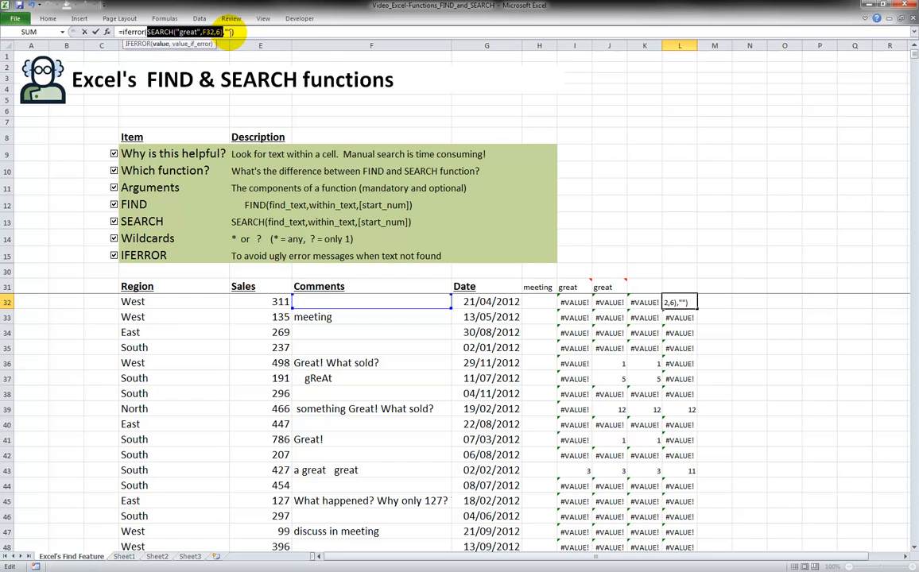
left_click(229, 32)
key("ctrl+Return")
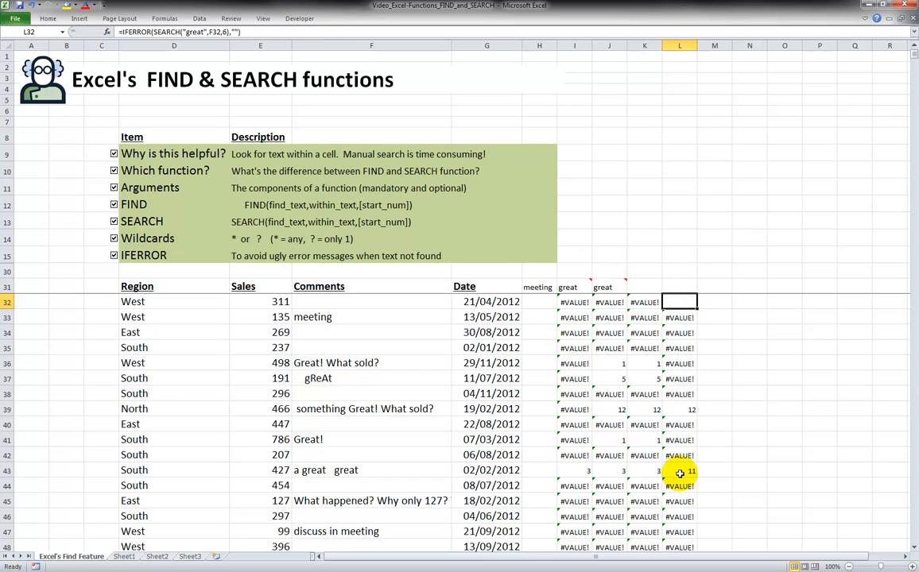
Fill the L32 IFERROR formula down column L and inspect the copied formula in L43
double_click(697, 307)
left_click(691, 410)
left_click(689, 470)
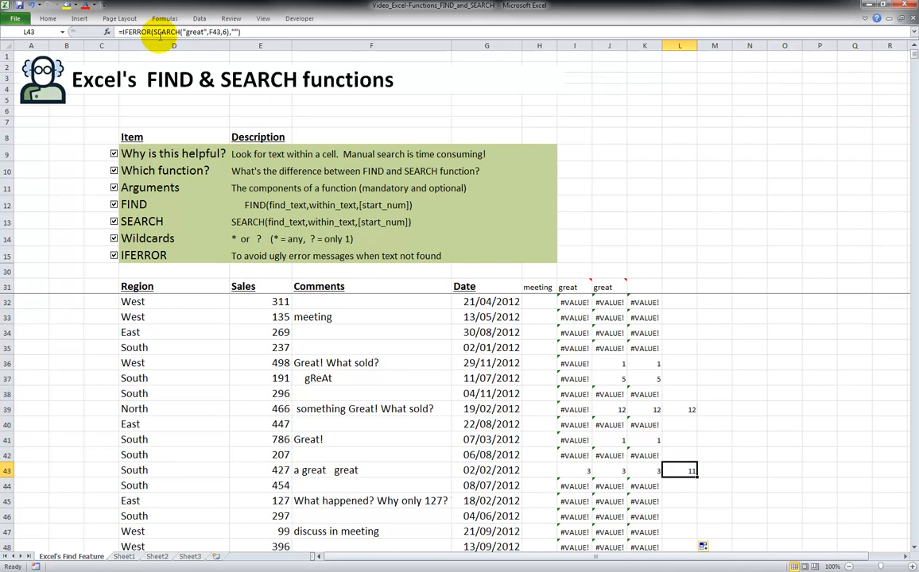
left_click_drag(153, 32, 229, 32)
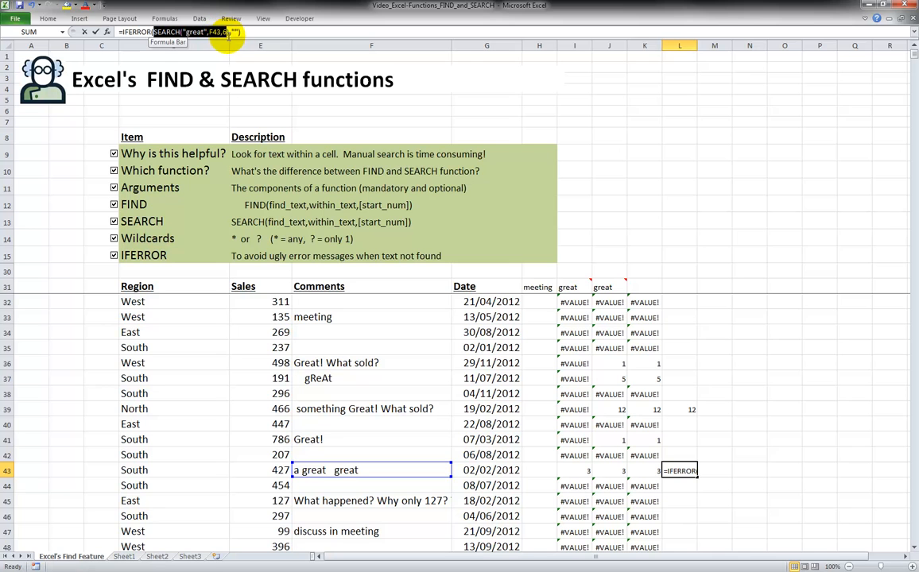
key("Escape")
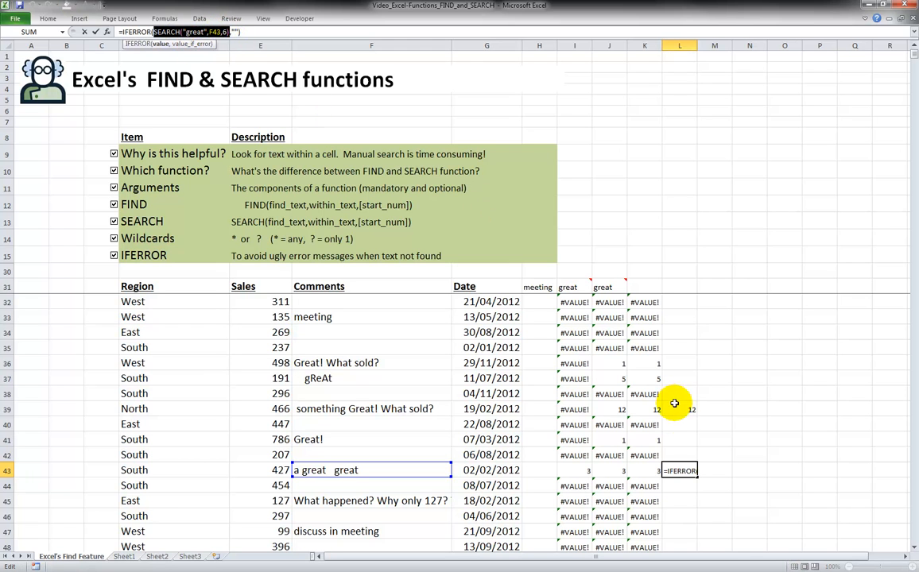
Wrap the K32 wildcard formula as =IFERROR(SEARCH("gr??t",F32),"")
left_click(638, 288)
key("Down")
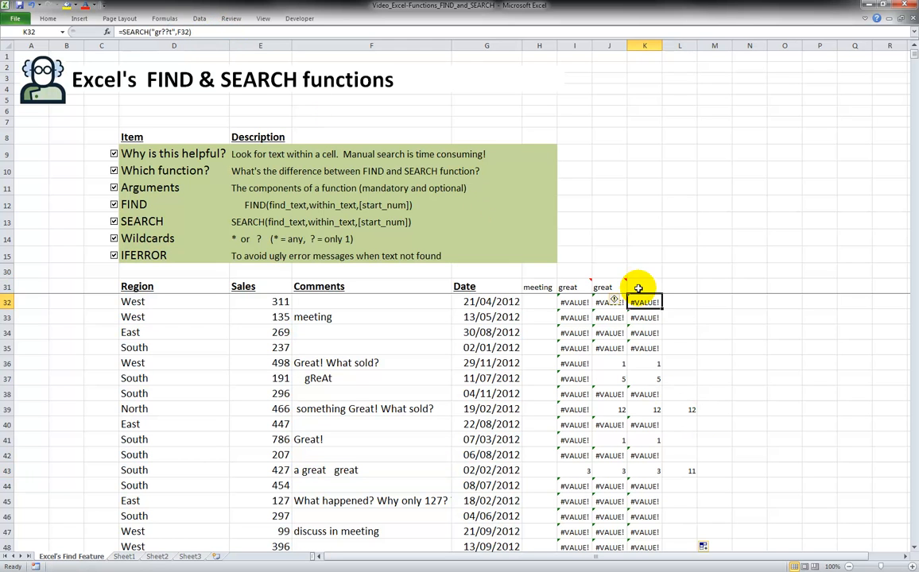
left_click(117, 32)
type("if")
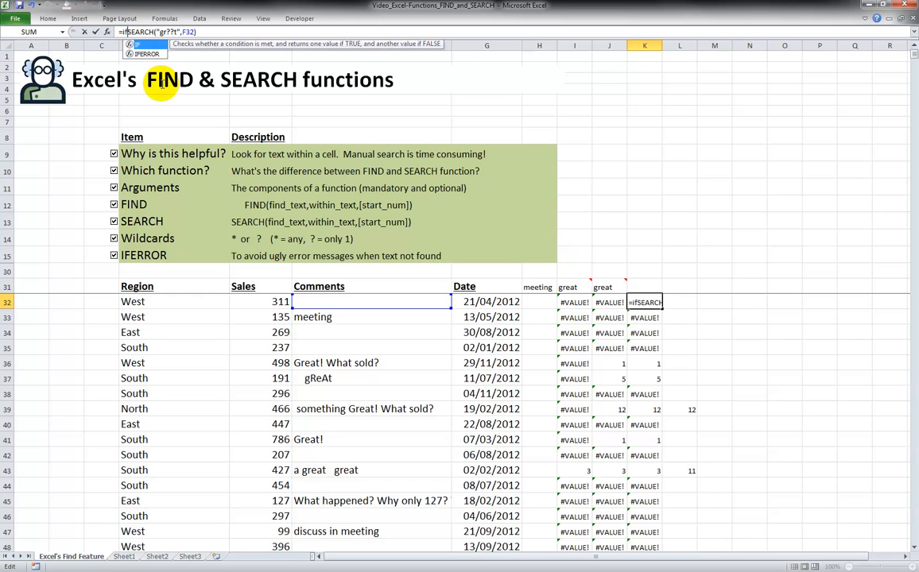
type("error(")
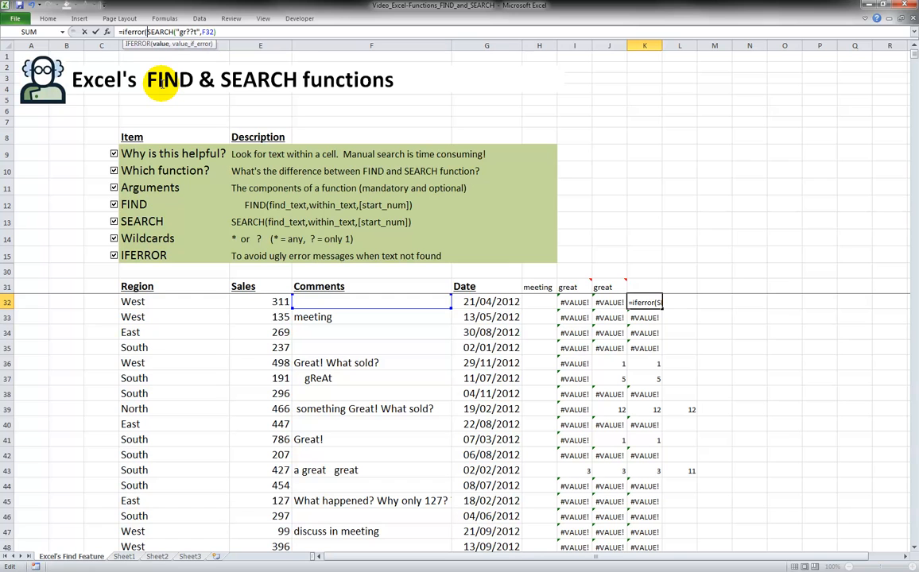
key("End")
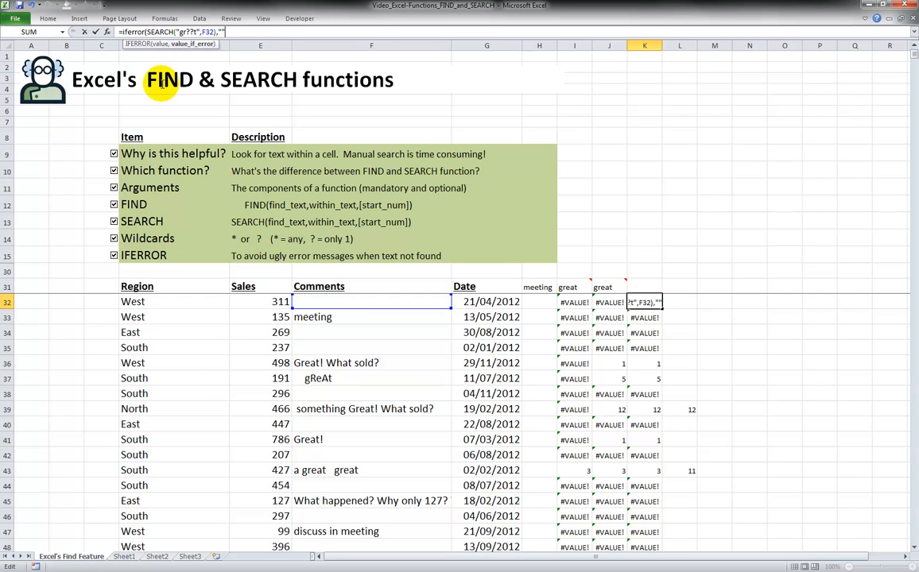
type(")")
key("ctrl+Return")
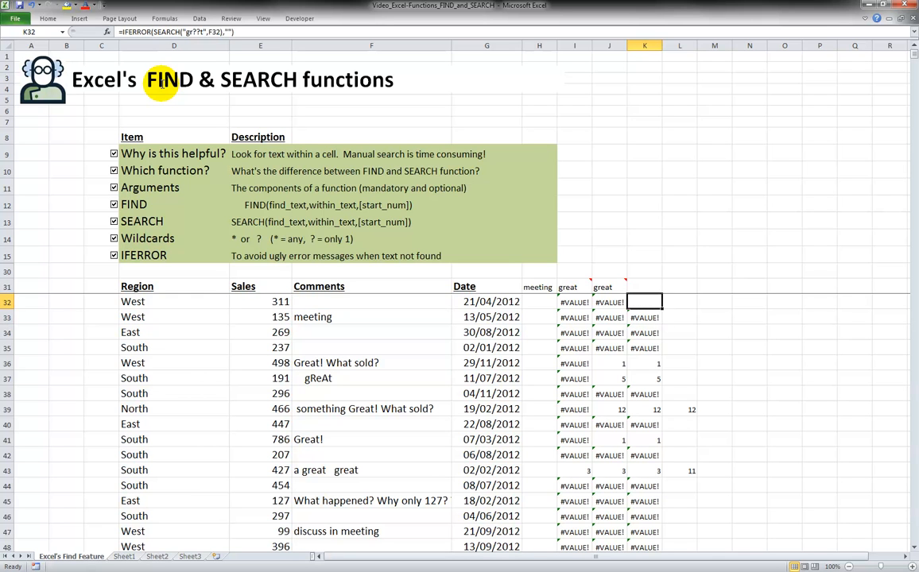
Fill the K32 IFERROR formula down the rest of column K
double_click(663, 309)
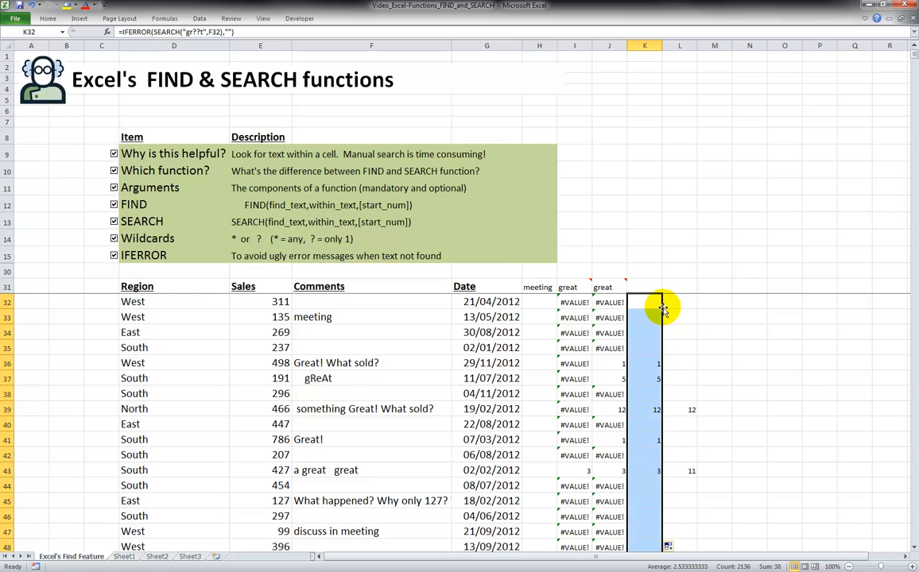
left_click(649, 289)
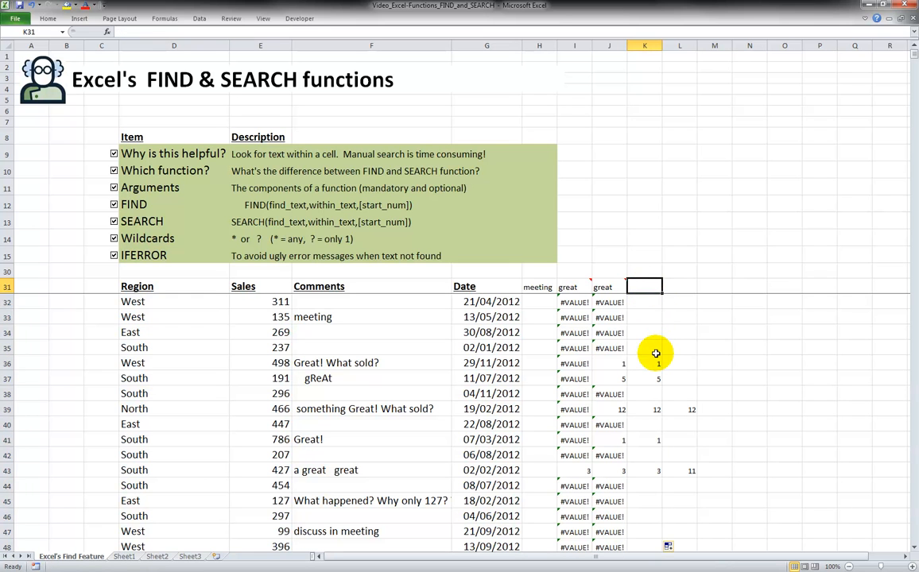
left_click(67, 271)
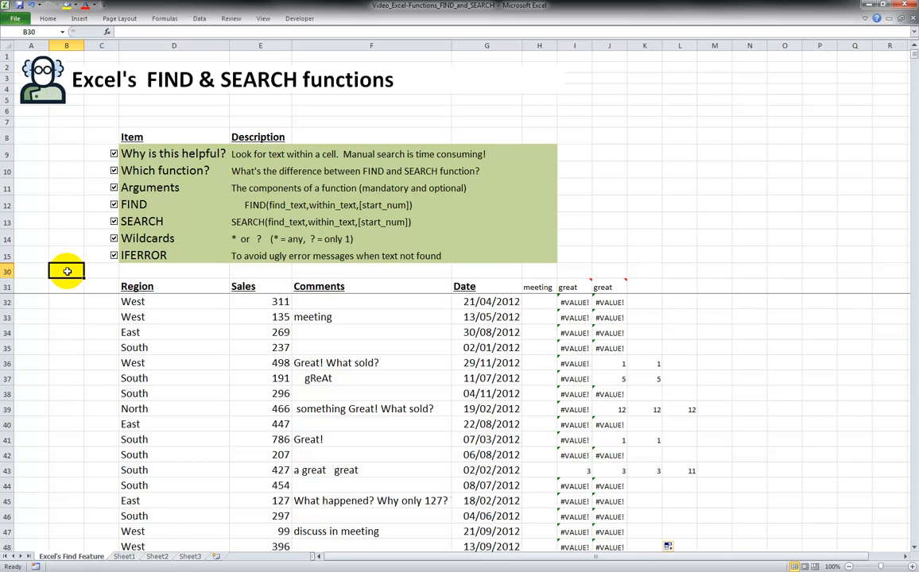